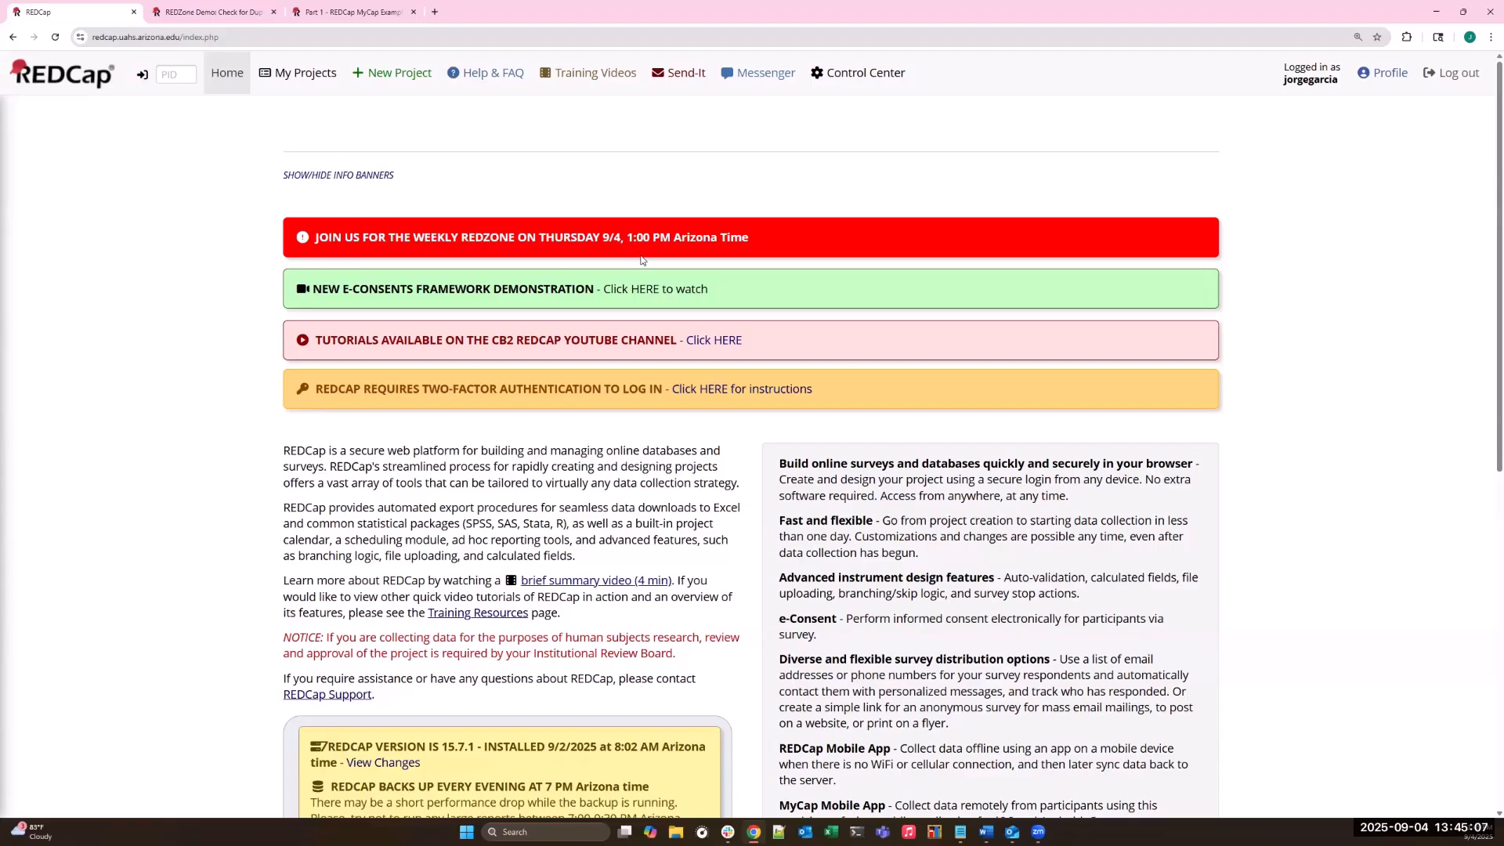
- Open the REDCap version changes list and read the version 15.7.0 new feature on form-level Delete rights
scroll(513, 204, "down", 2)
scroll(513, 205, "up", 2)
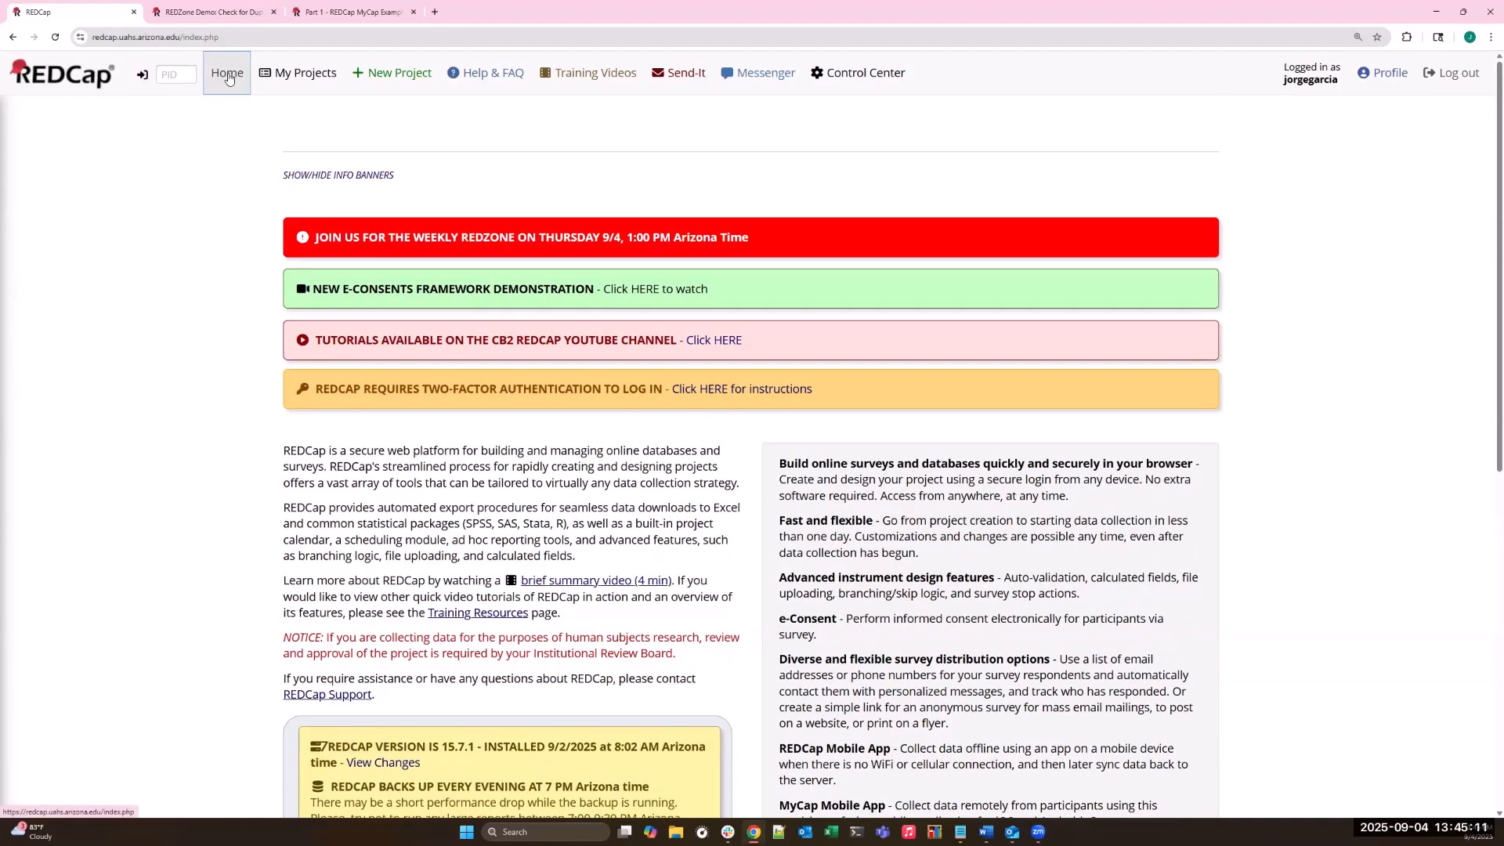
scroll(462, 378, "down", 5)
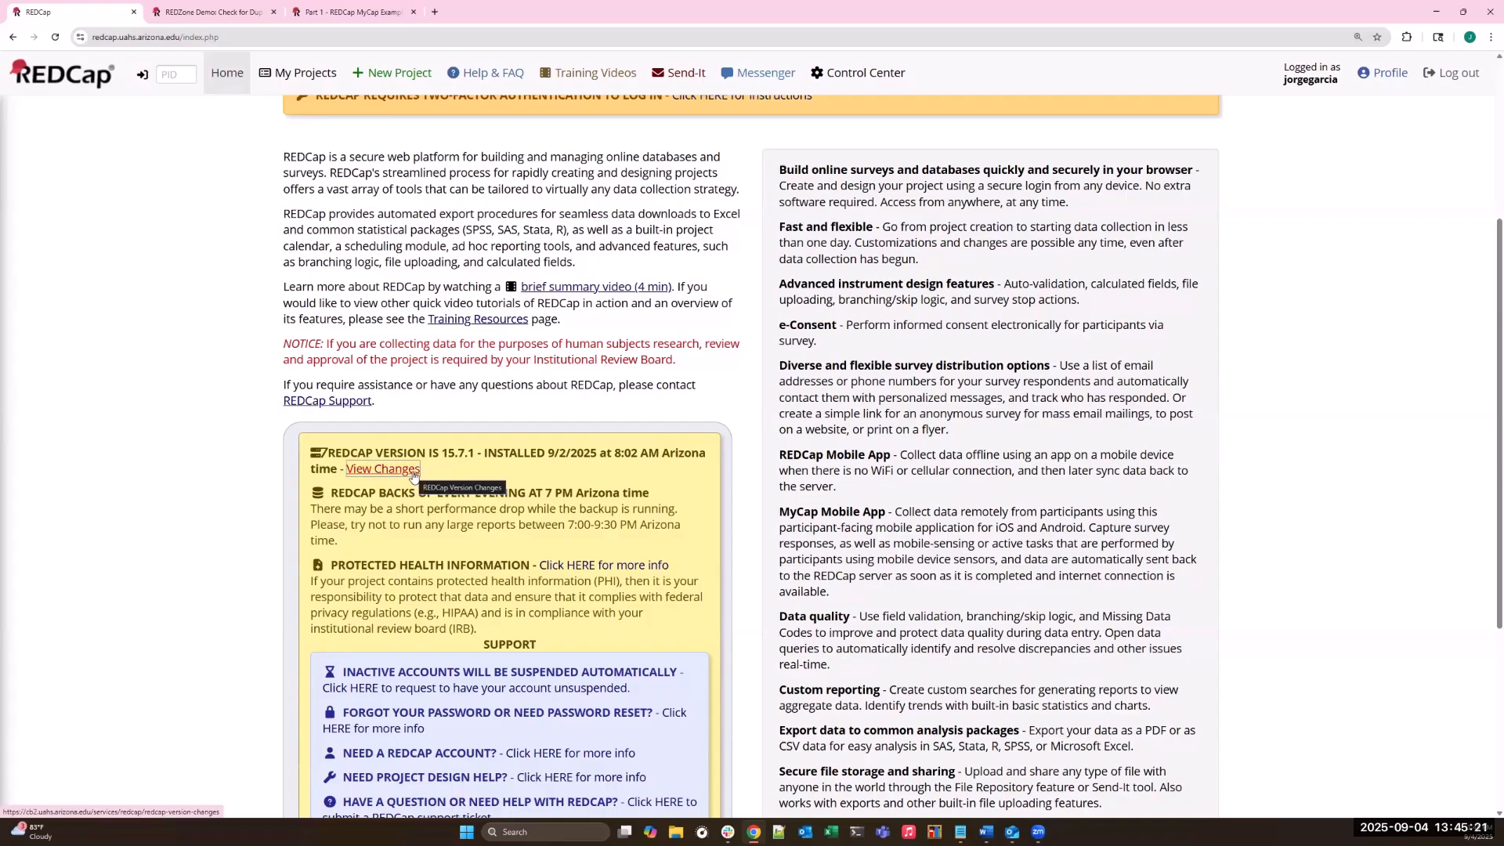
left_click(413, 476)
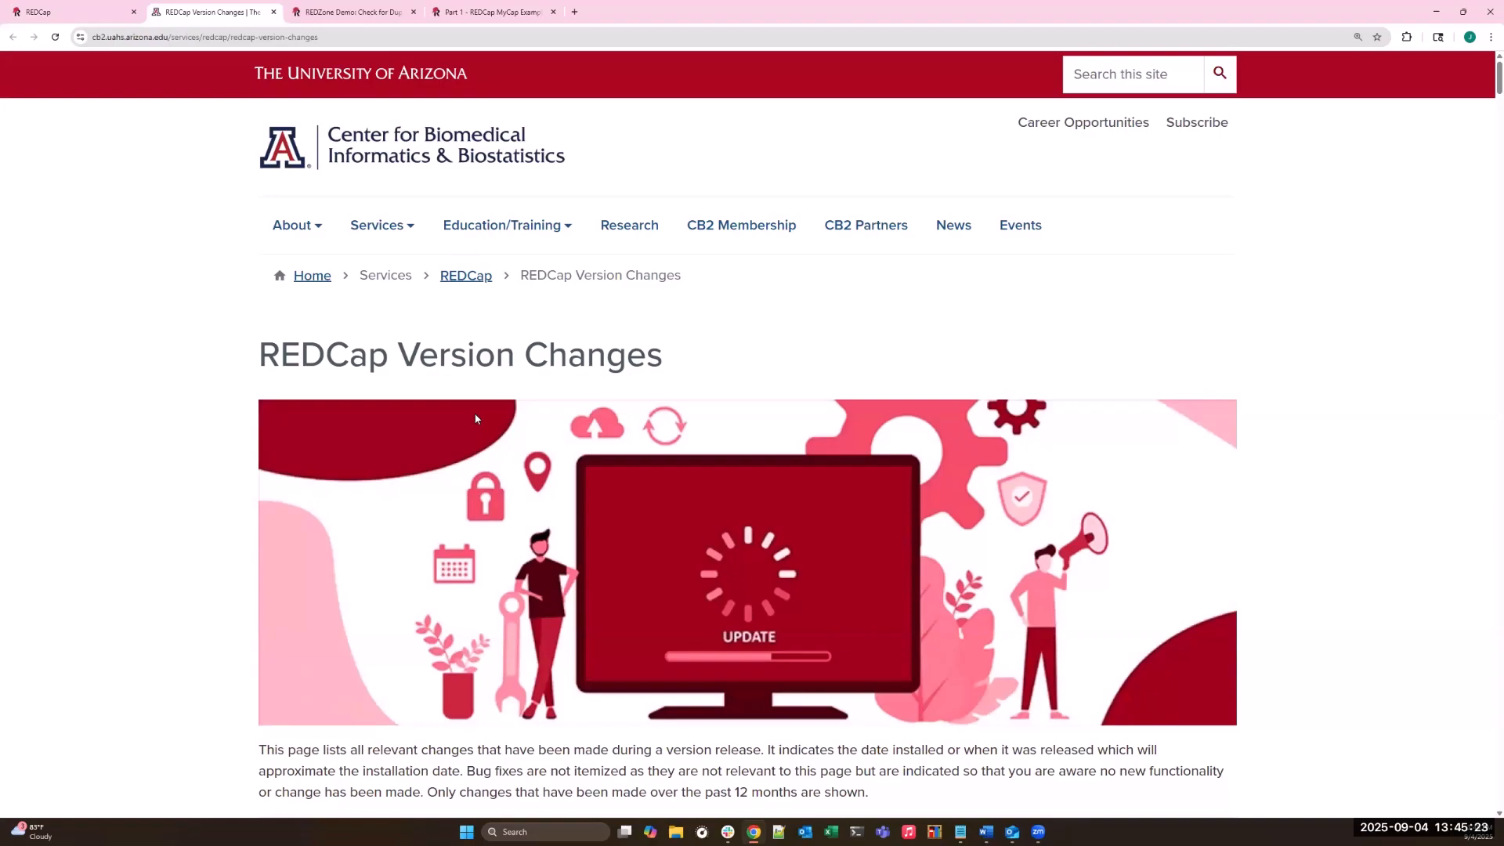
scroll(464, 391, "down", 6)
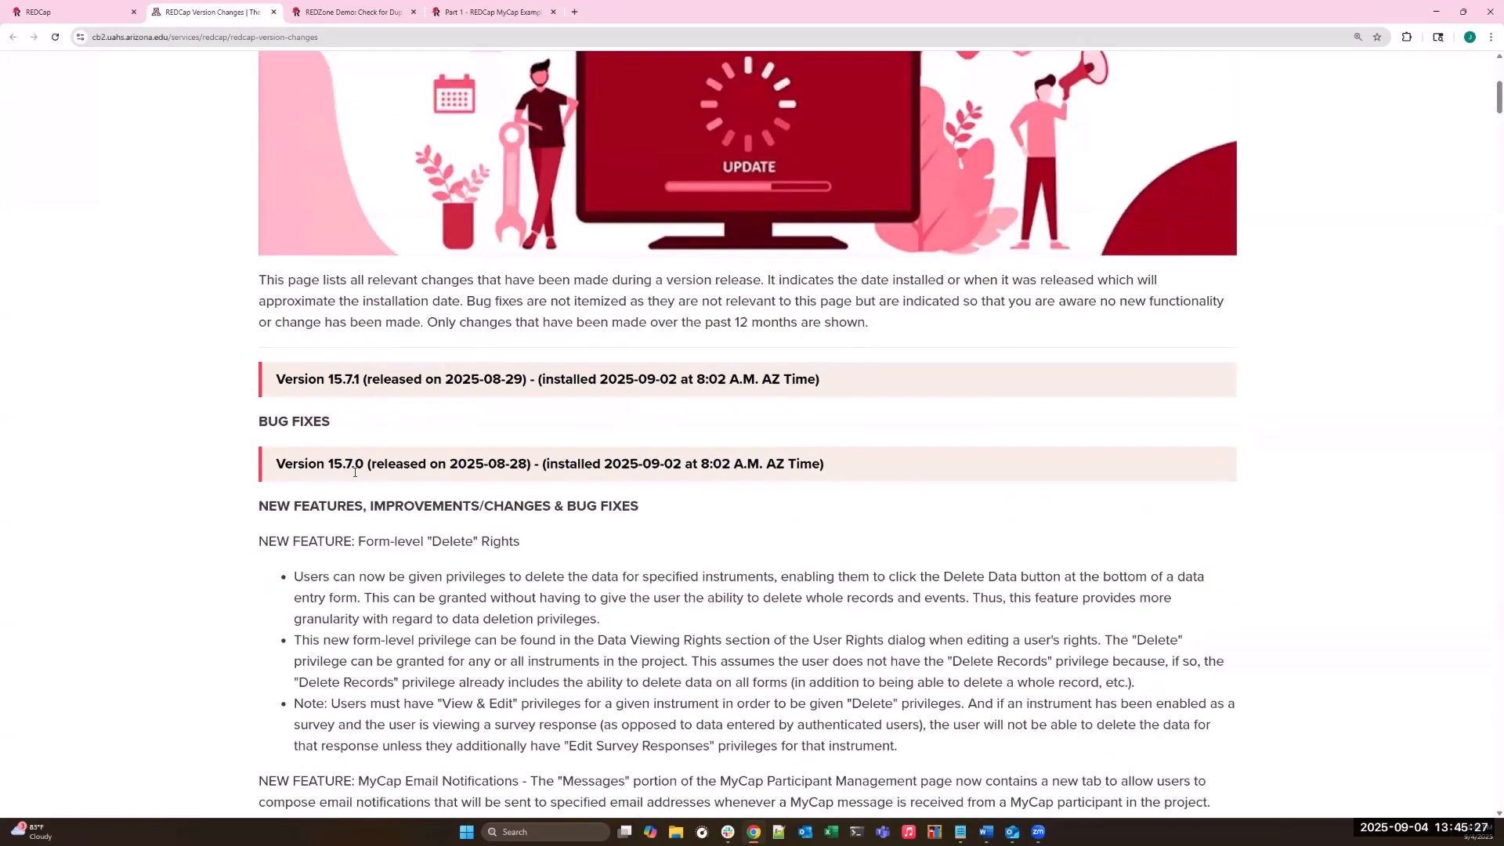
scroll(354, 472, "down", 3)
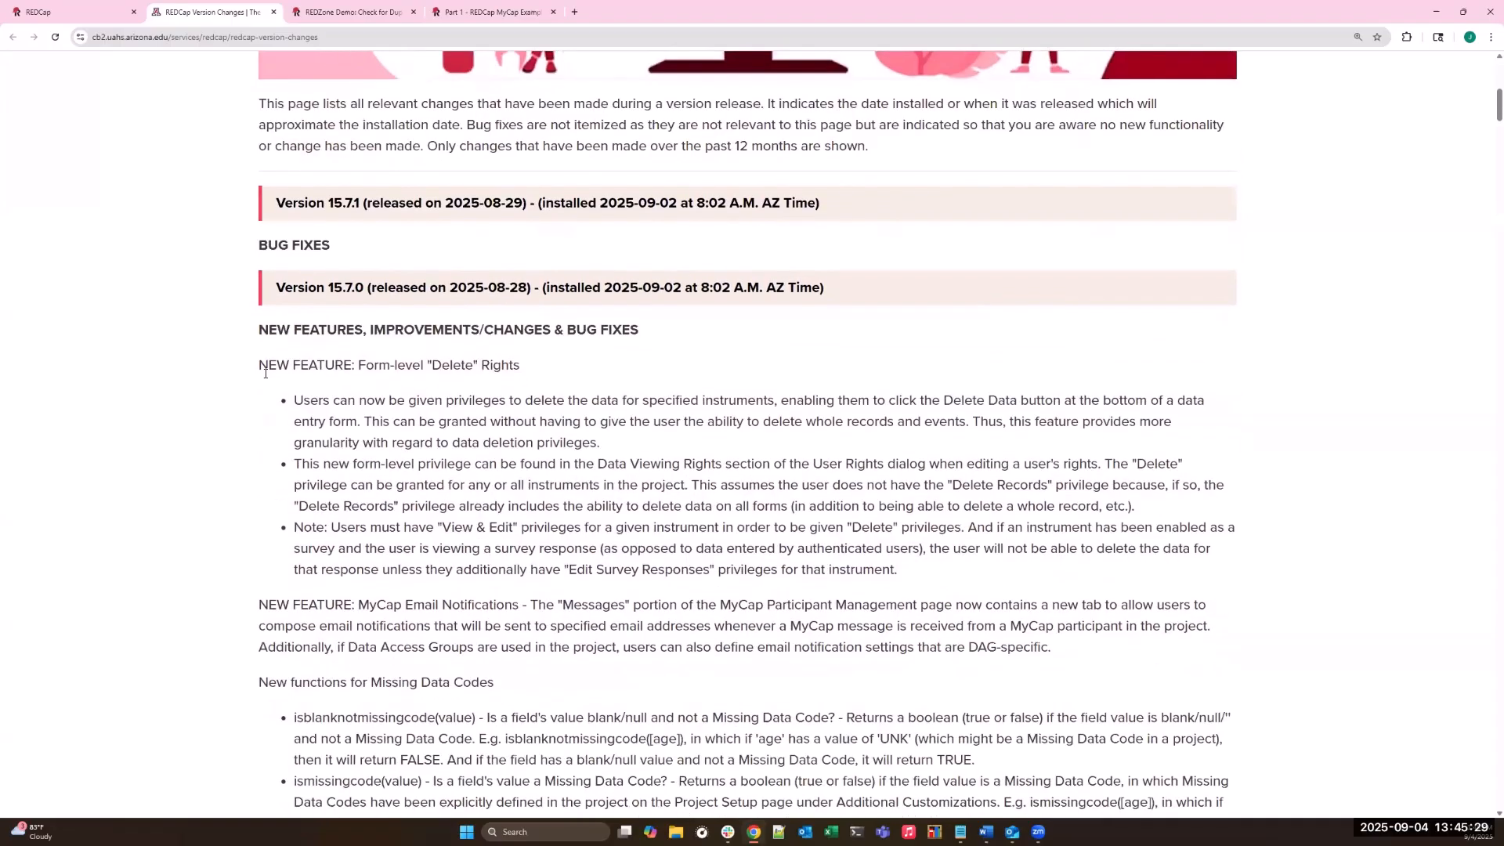
left_click_drag(260, 366, 339, 366)
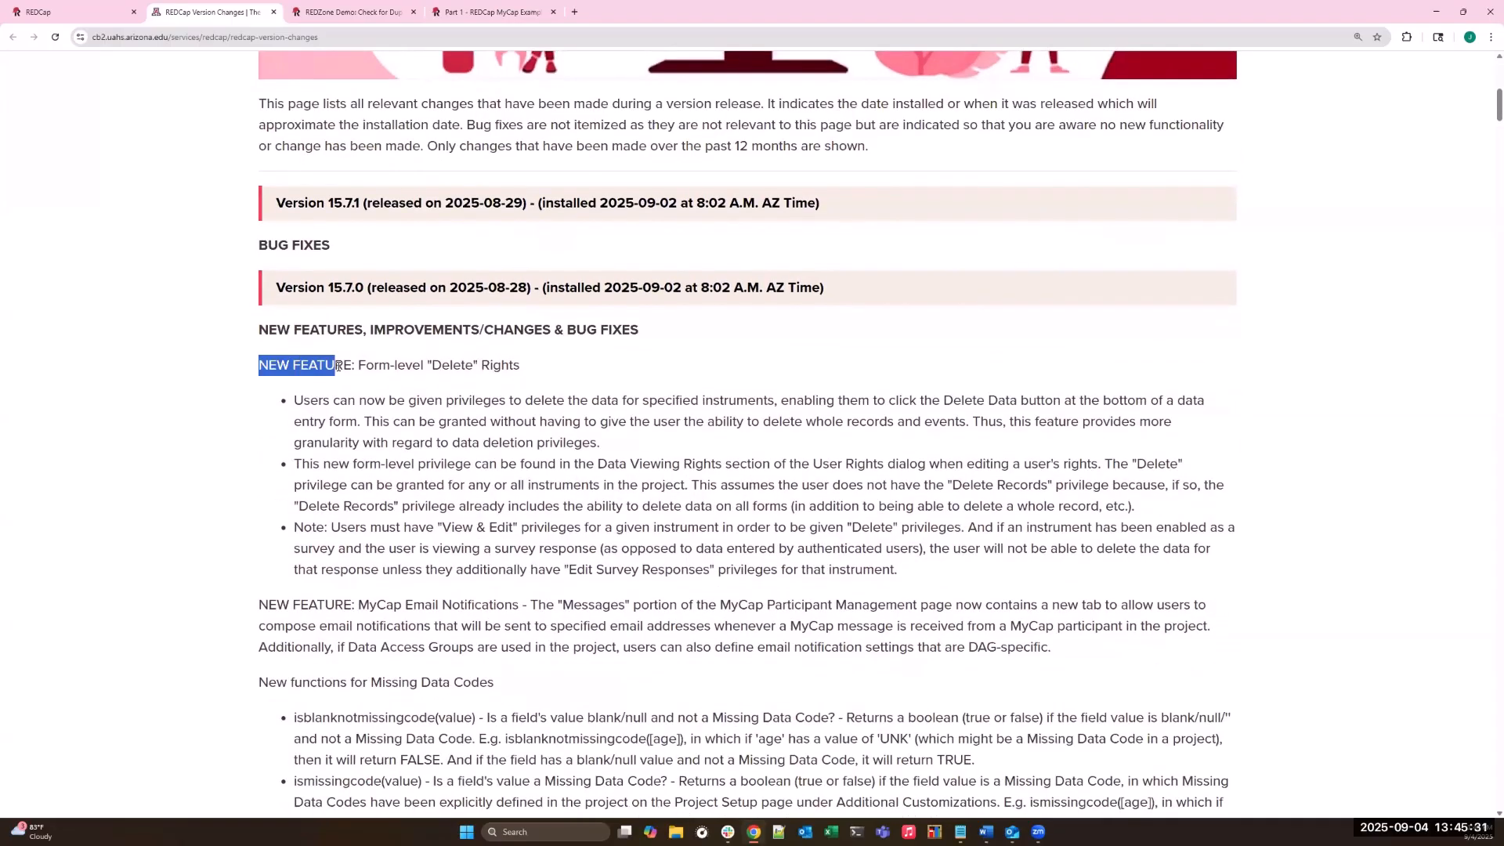
scroll(377, 546, "down", 1)
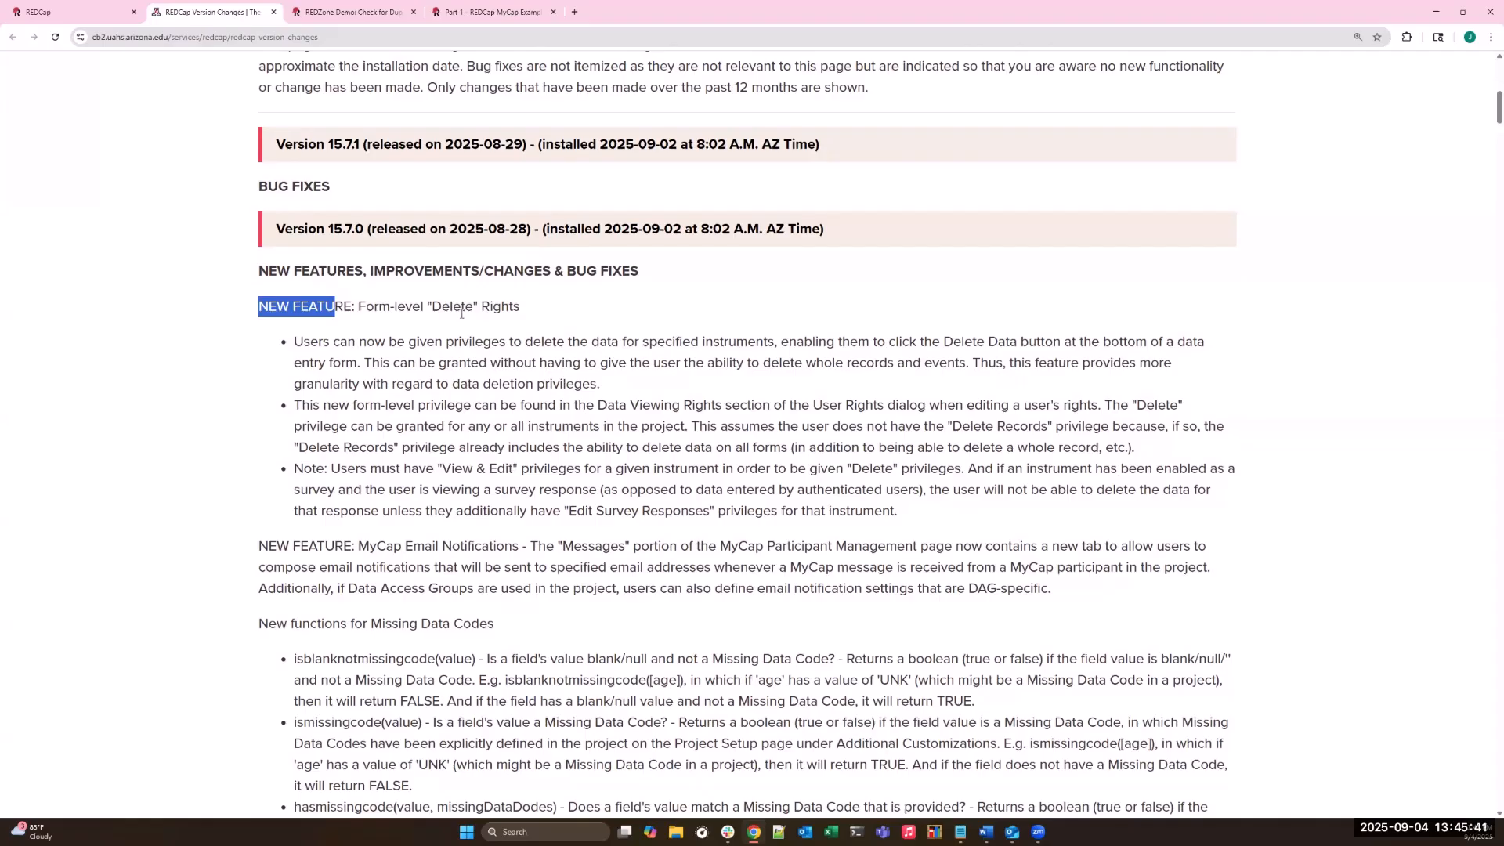
scroll(362, 430, "down", 2)
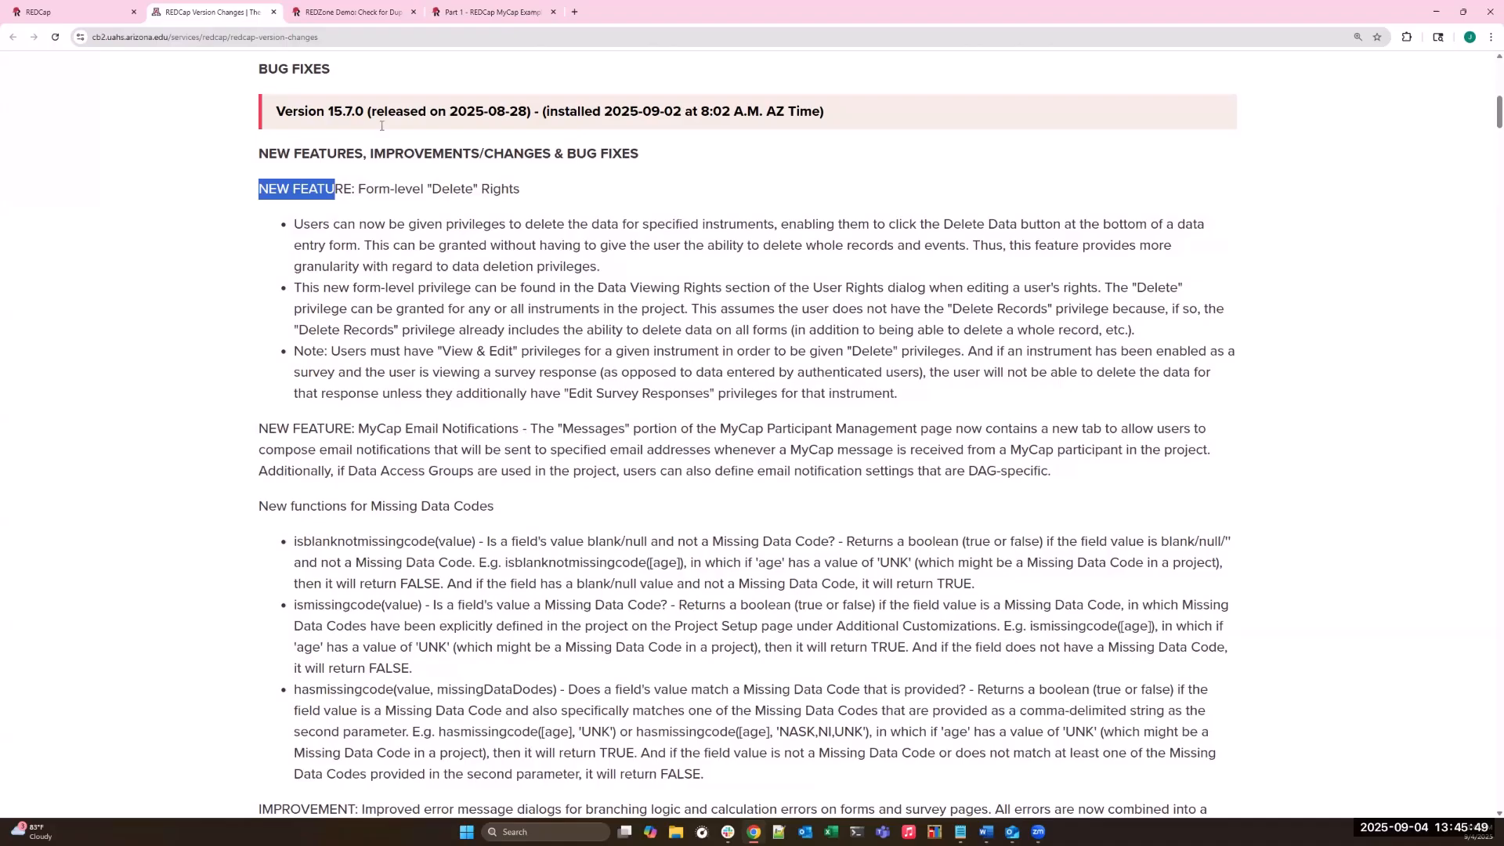
- Switch to the REDZone Demo duplicates project and open the first listed user's privileges for editing from User Rights
left_click(365, 17)
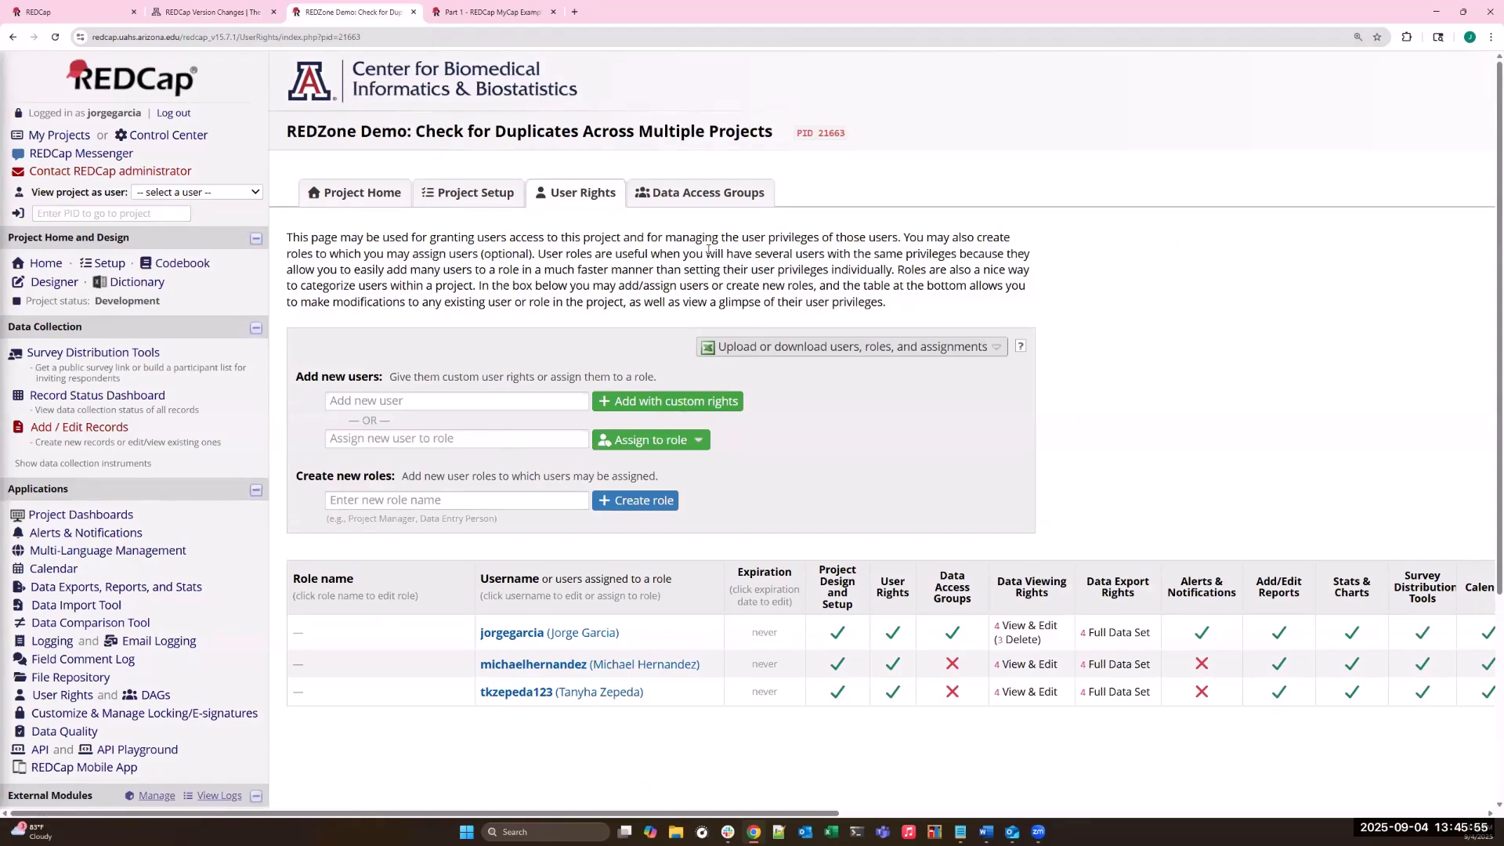
scroll(708, 249, "down", 2)
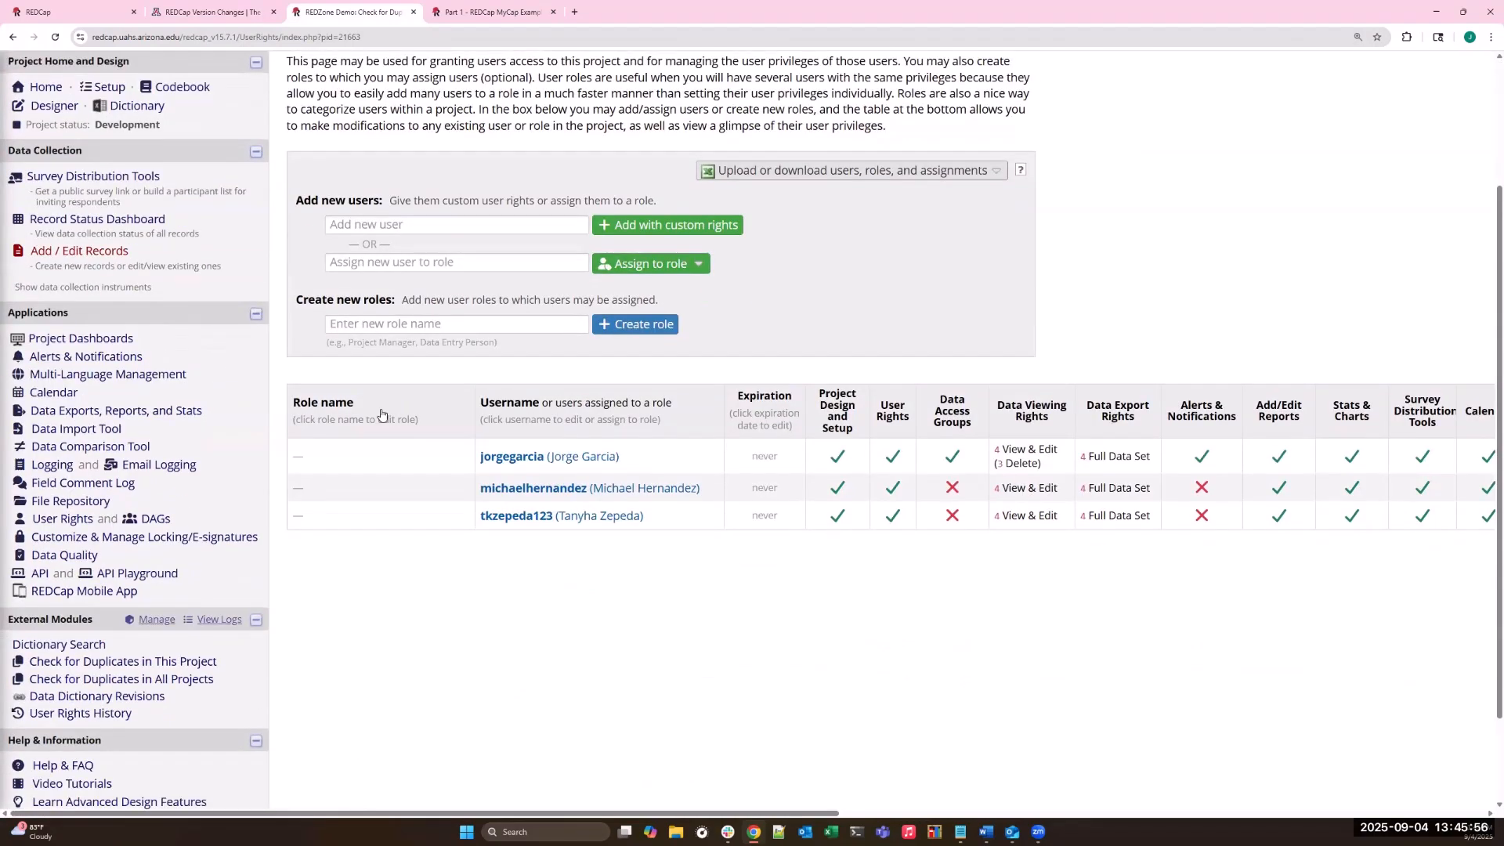
left_click(61, 523)
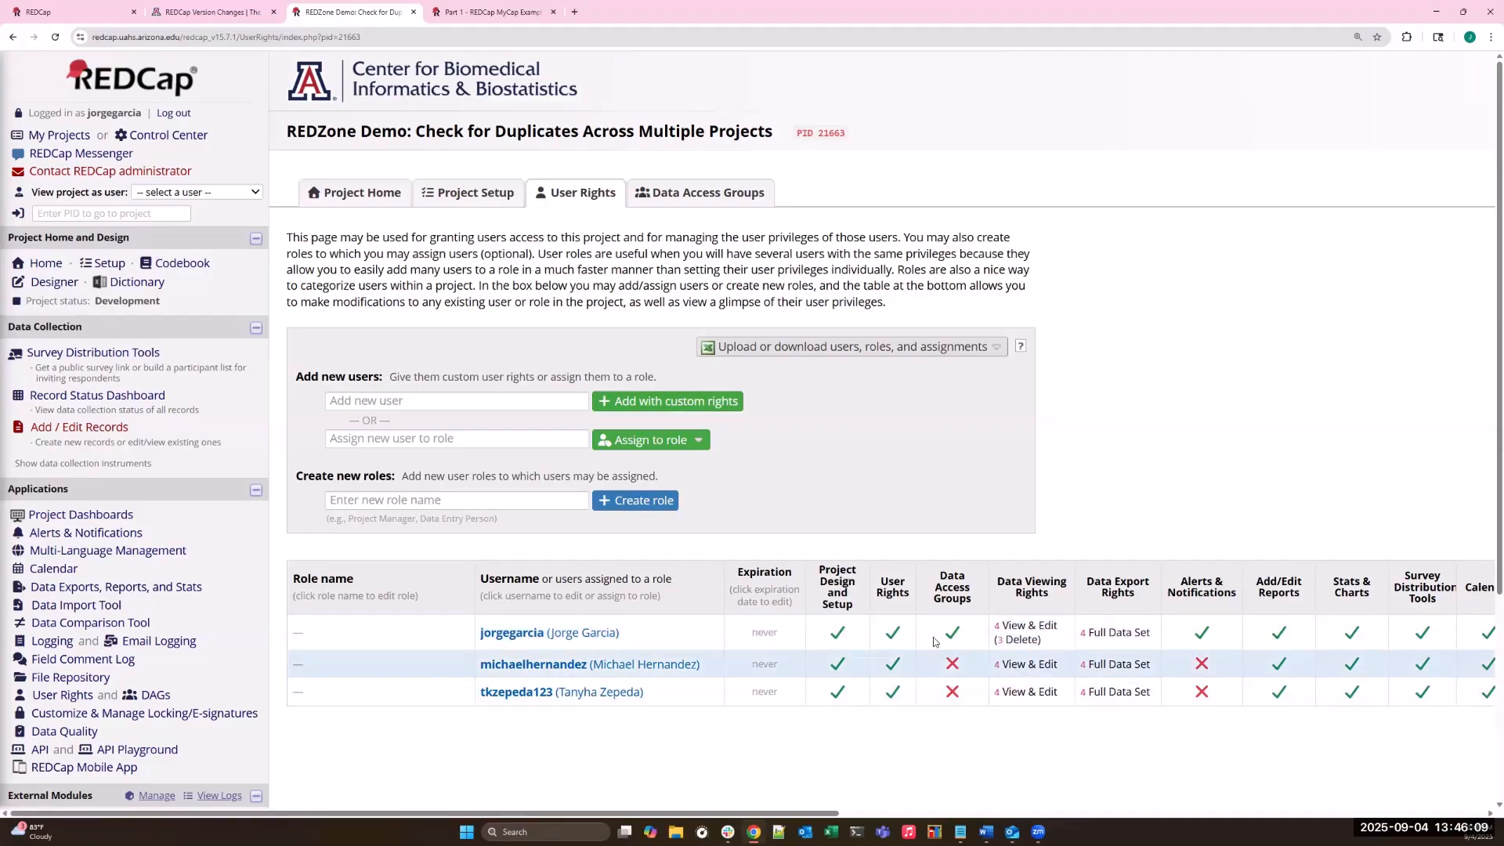
left_click(560, 633)
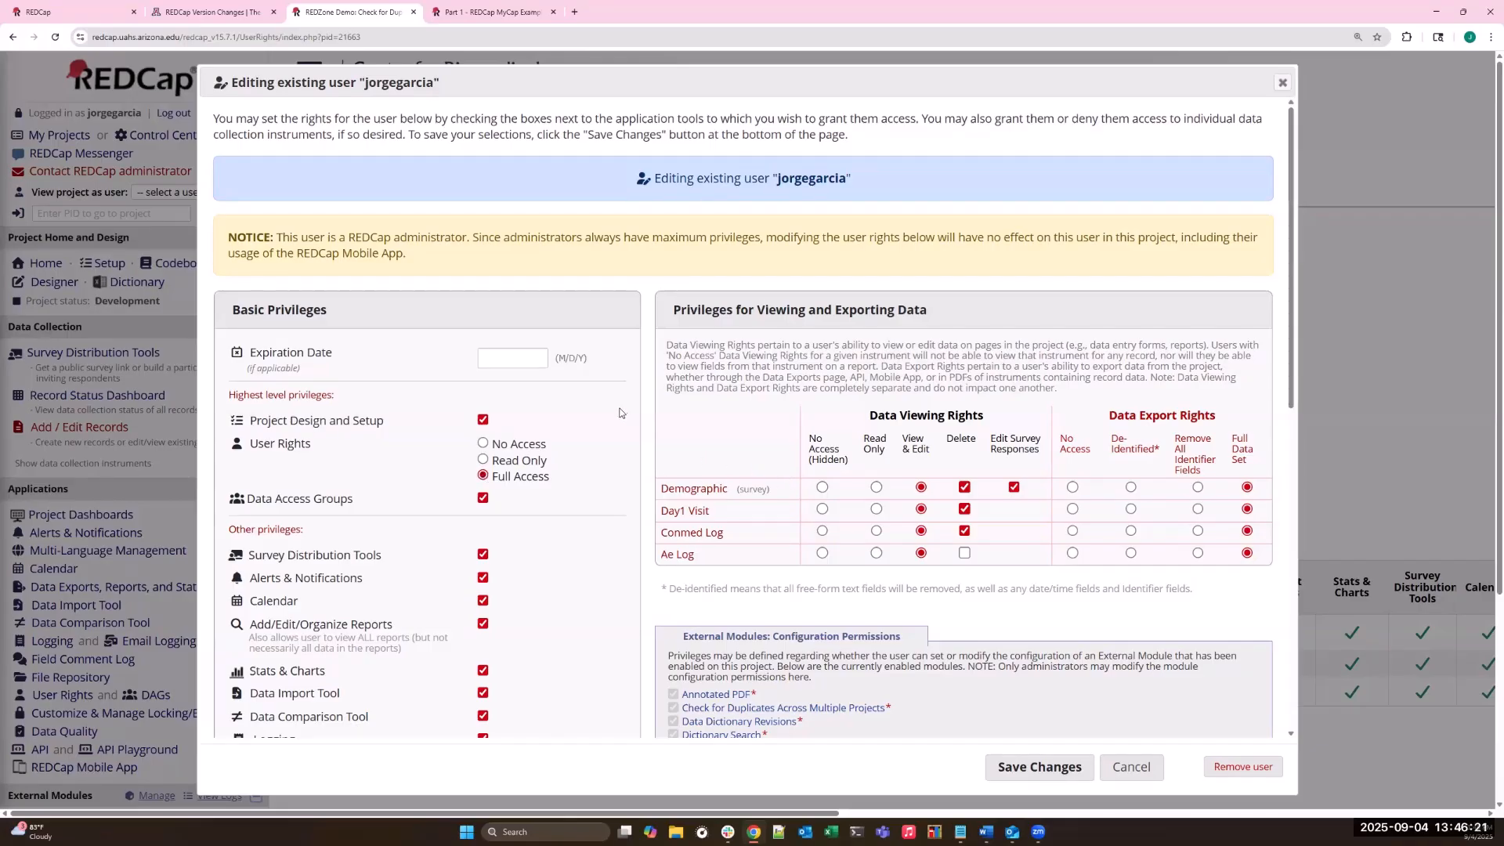
- Examine the user's basic privileges, especially the Delete Records setting, and compare them with the form-level Data Viewing Rights
scroll(623, 412, "down", 3)
scroll(621, 412, "down", 3)
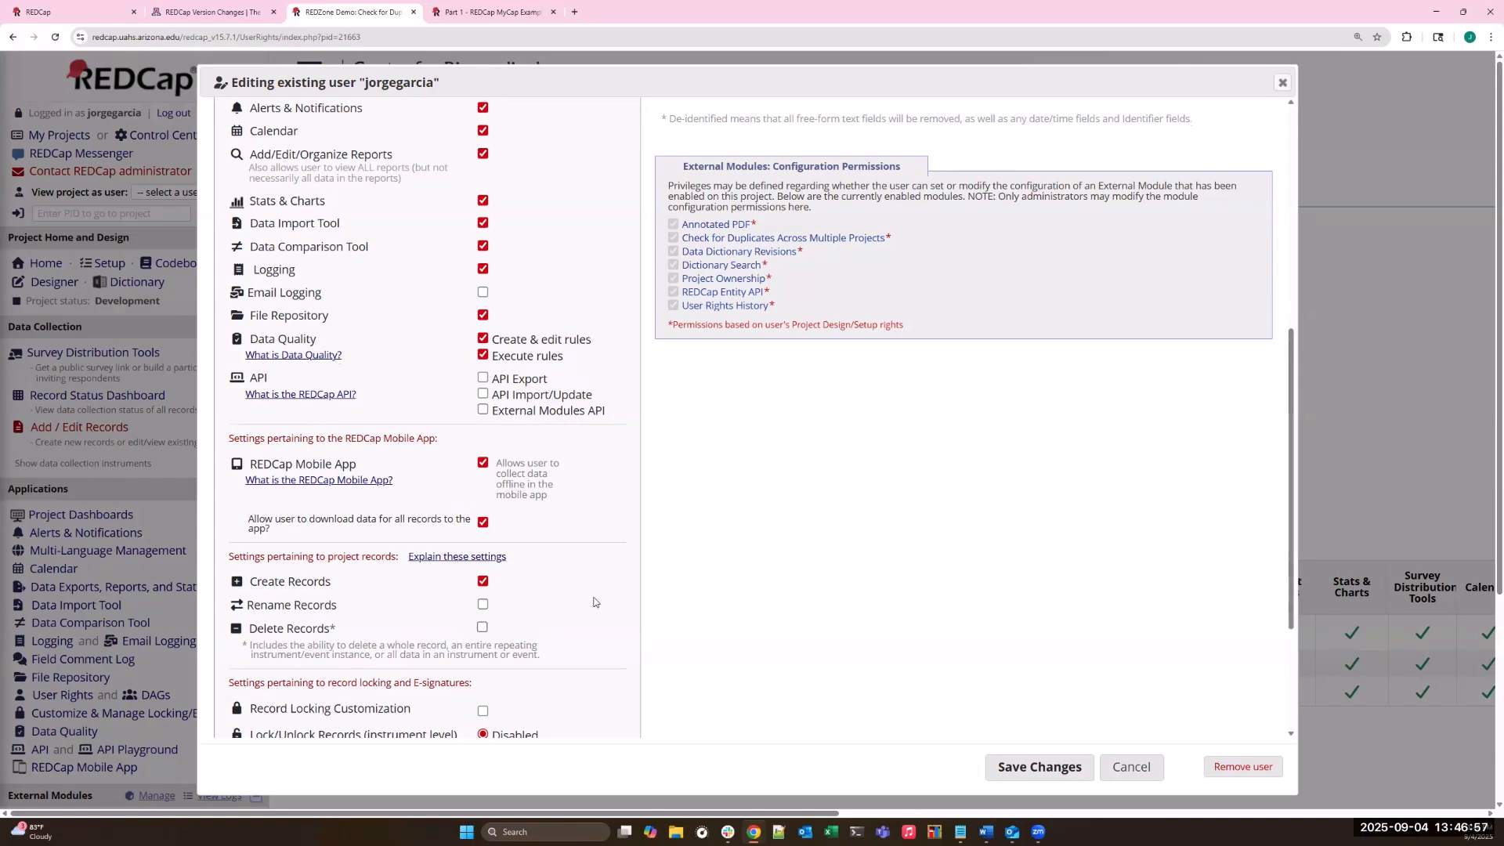
scroll(593, 601, "up", 5)
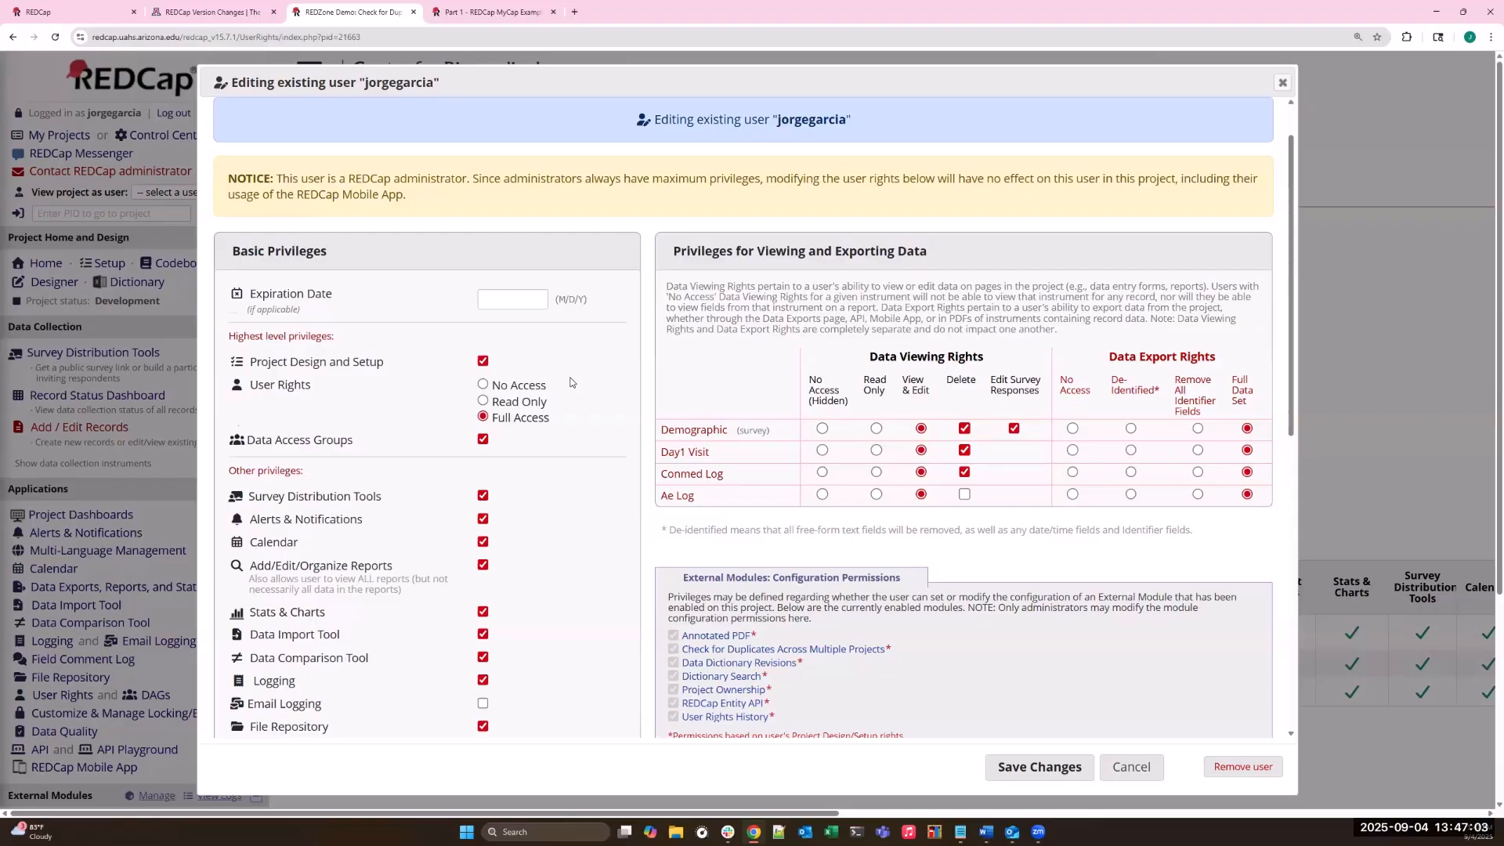
scroll(558, 625, "down", 8)
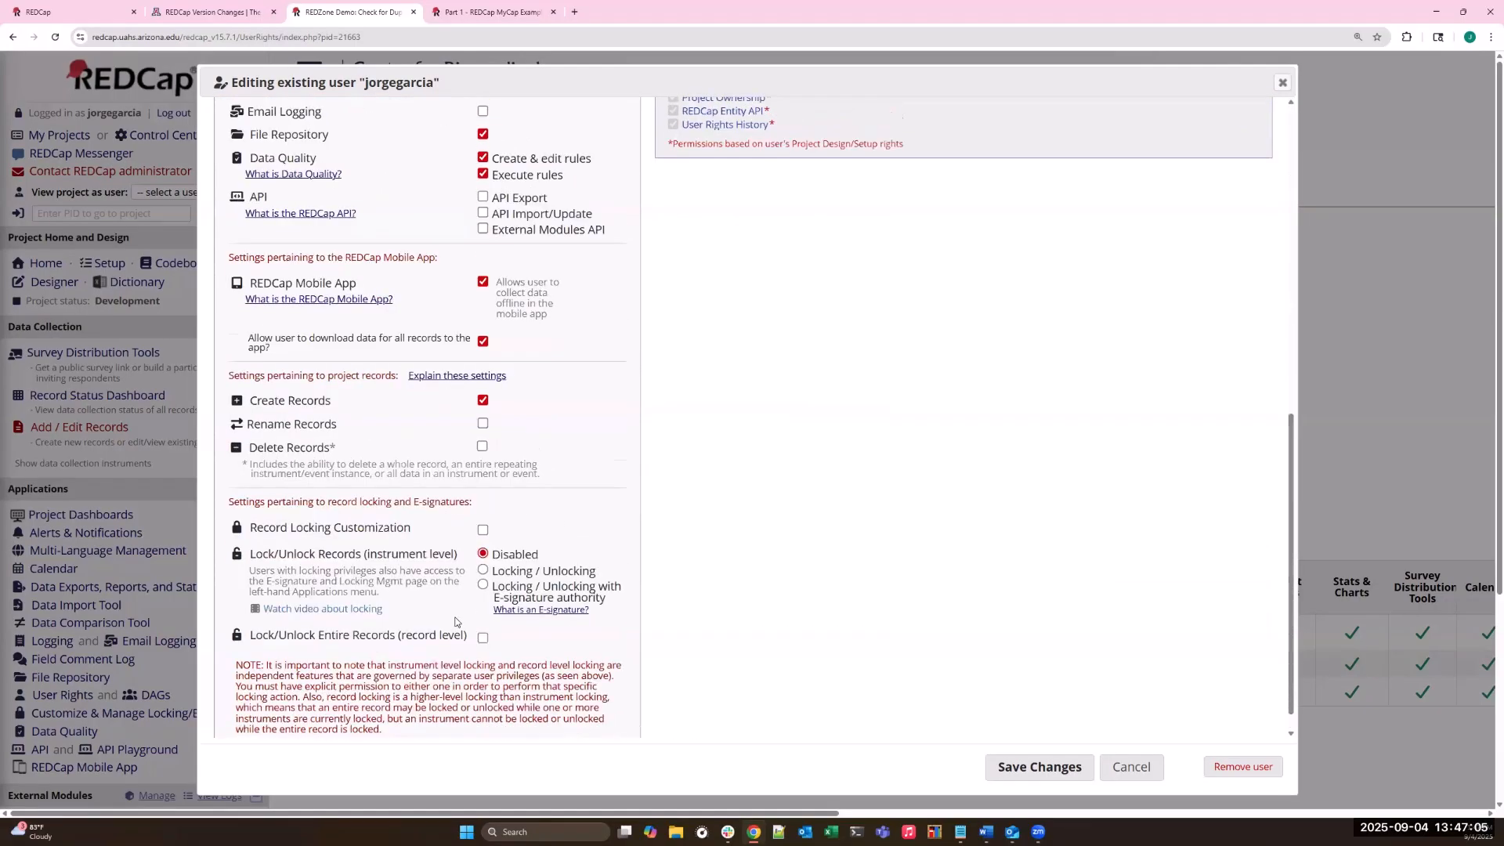
scroll(454, 624, "down", 1)
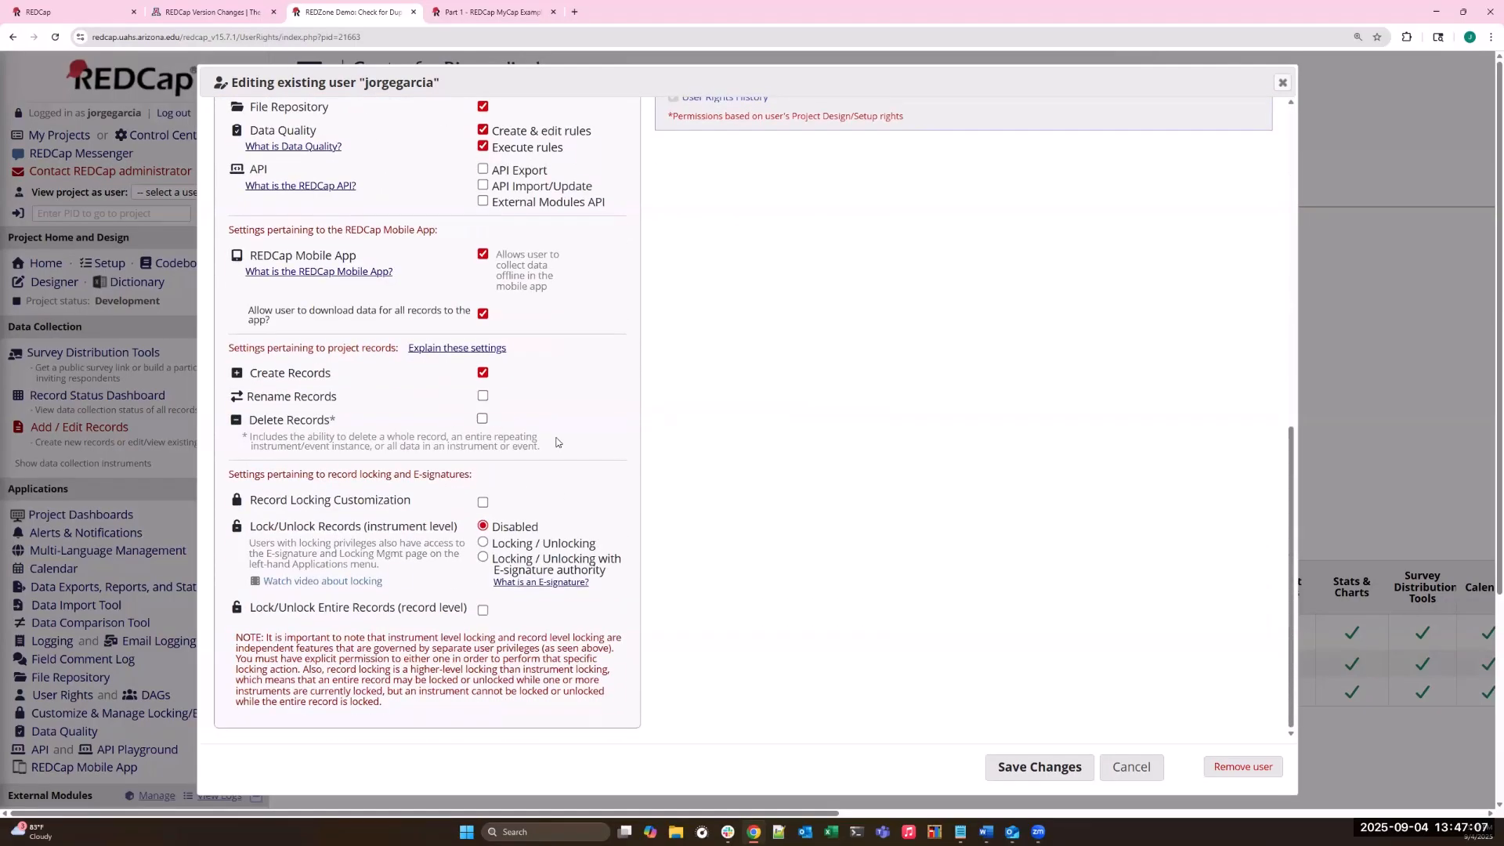
scroll(560, 439, "up", 10)
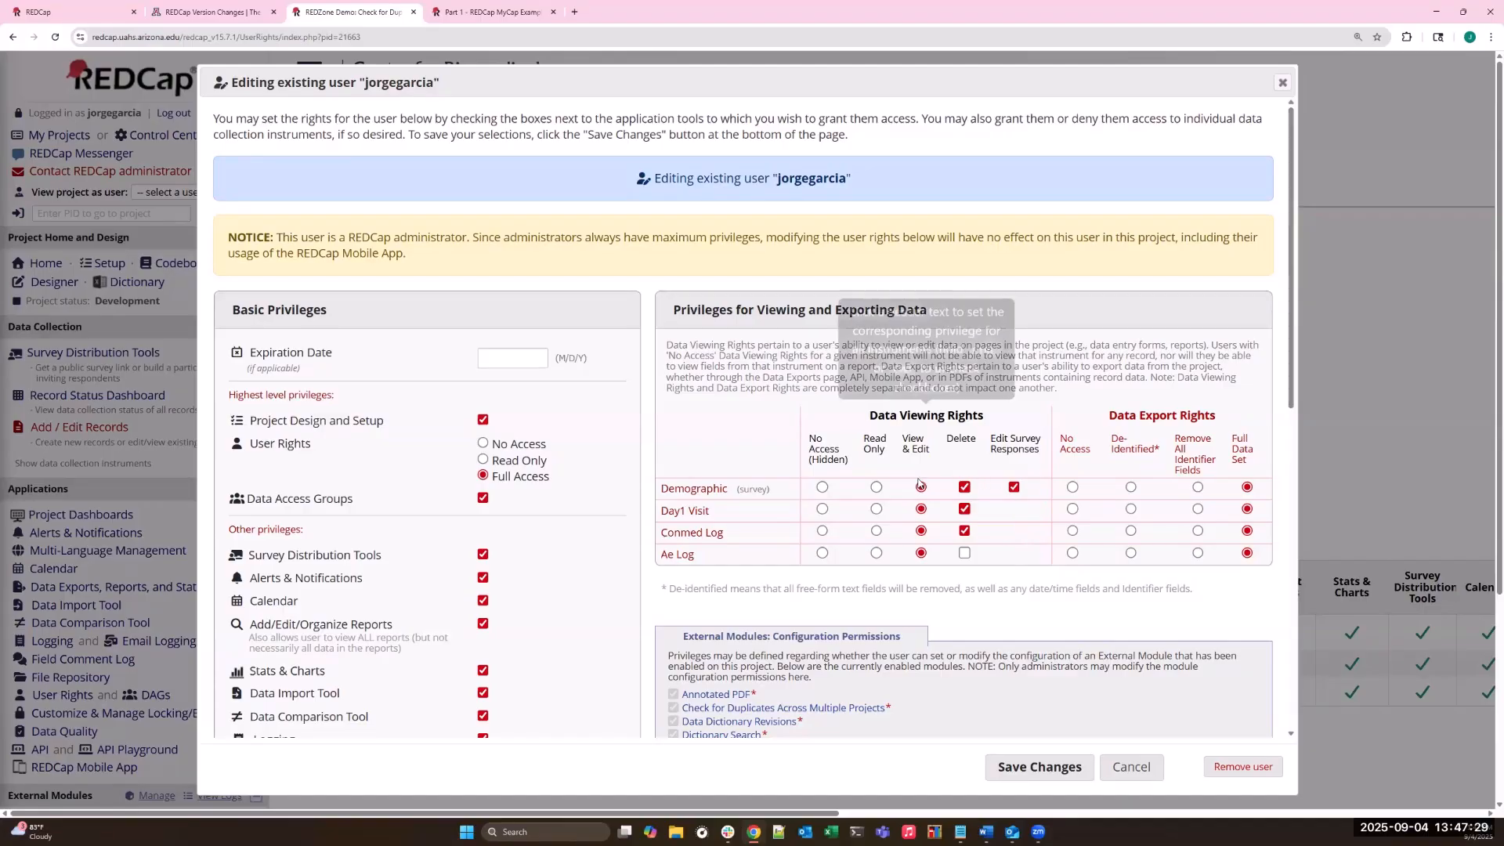
- Set Data Viewing Rights to No Access (Hidden) for Demographic, Day1 Visit, Conmed Log and Ae Log
left_click(822, 487)
left_click(822, 510)
left_click(822, 531)
left_click(821, 553)
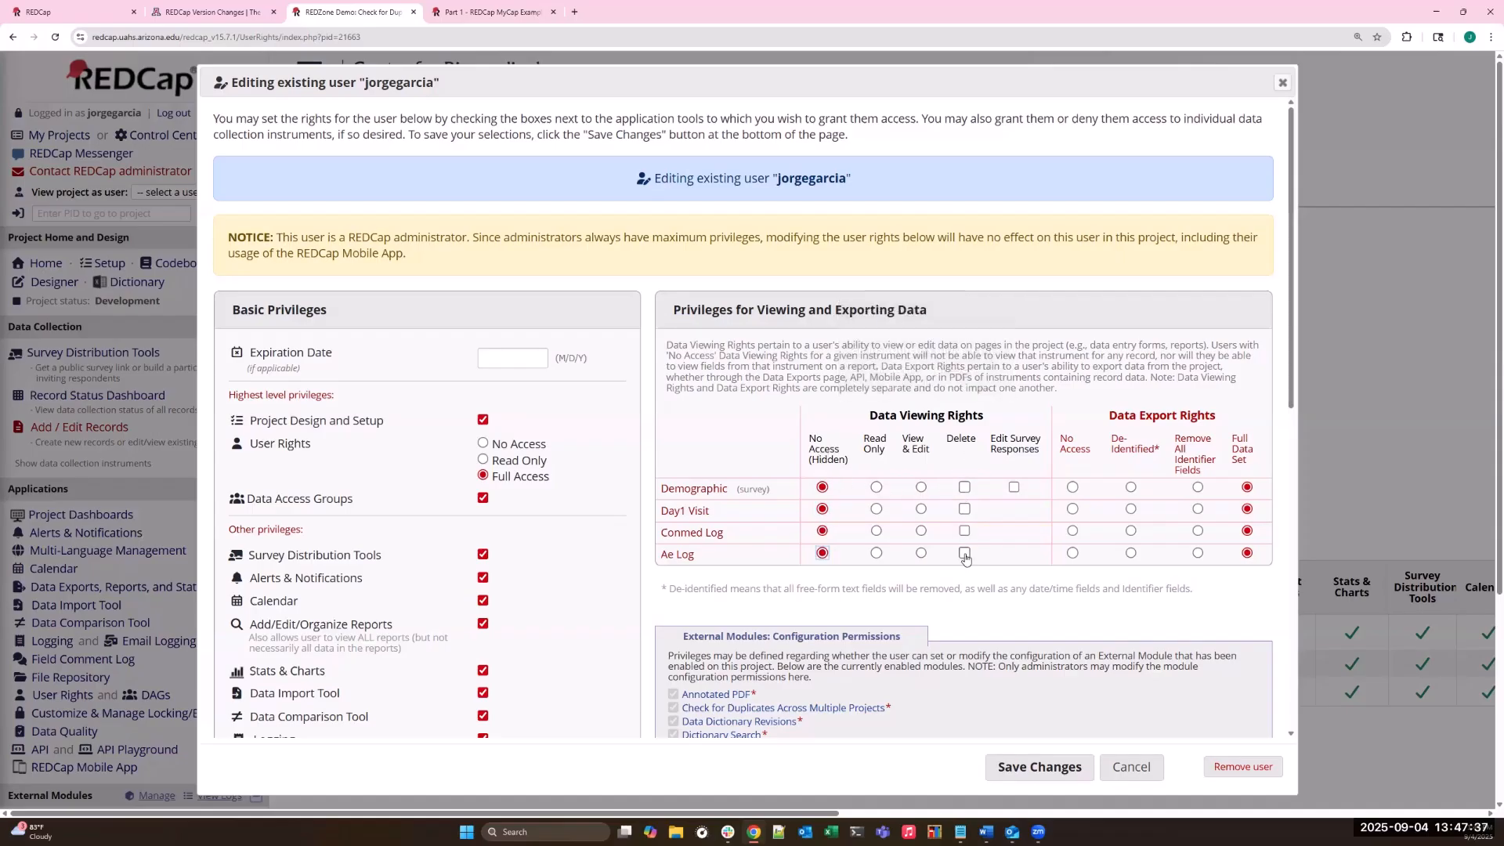
- Set Data Viewing Rights to View & Edit for Demographic, Day1 Visit, Conmed Log and Ae Log
left_click(922, 487)
left_click(921, 509)
left_click(921, 531)
left_click(921, 553)
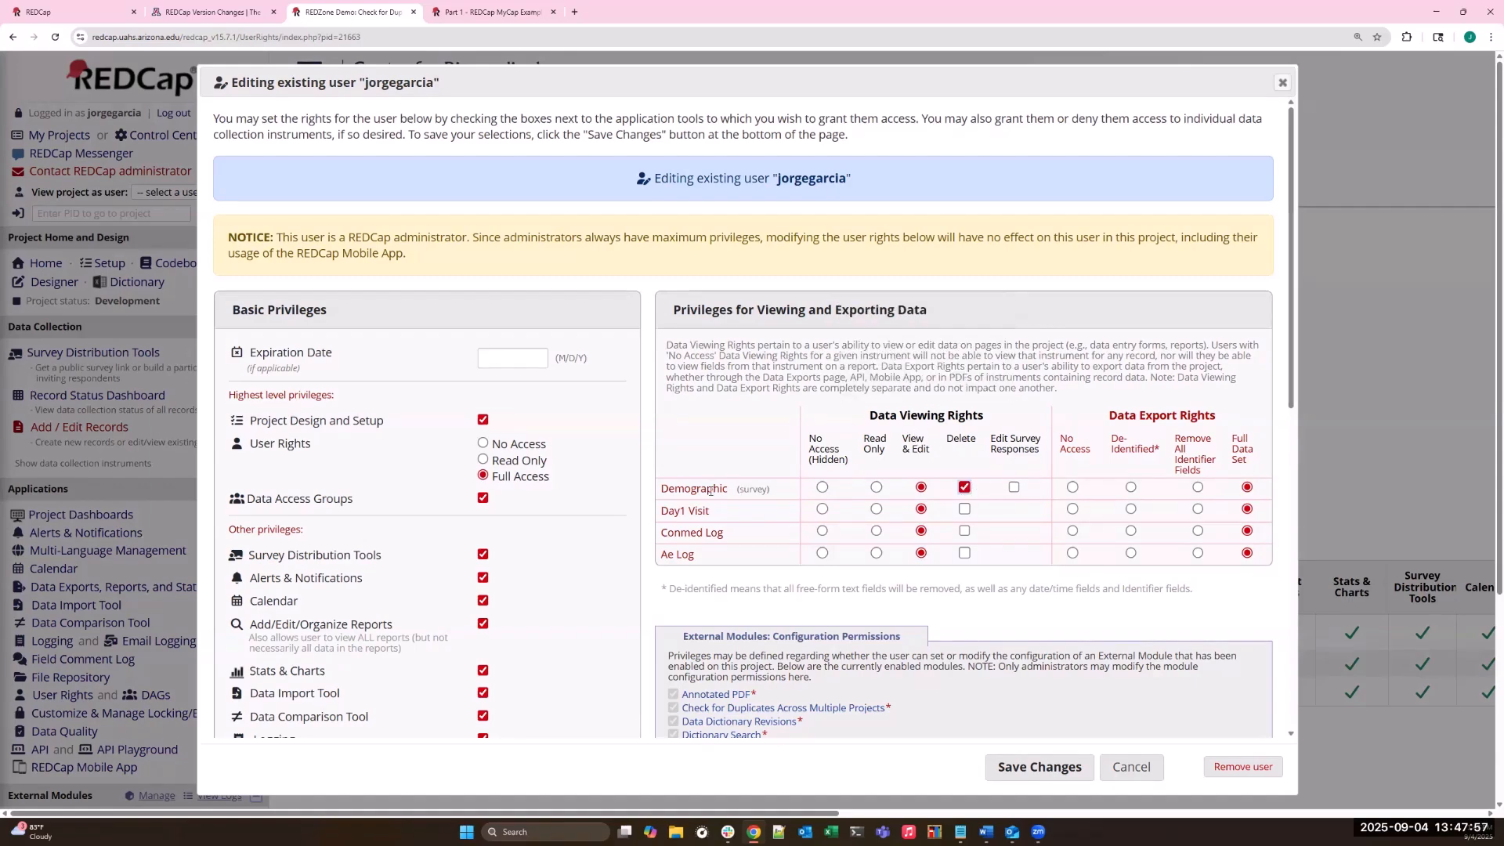
- Grant Delete rights on all four instruments and Edit Survey Responses on Demographic, and save the user's changes
left_click(965, 509)
left_click(965, 532)
left_click(964, 554)
left_click(1014, 488)
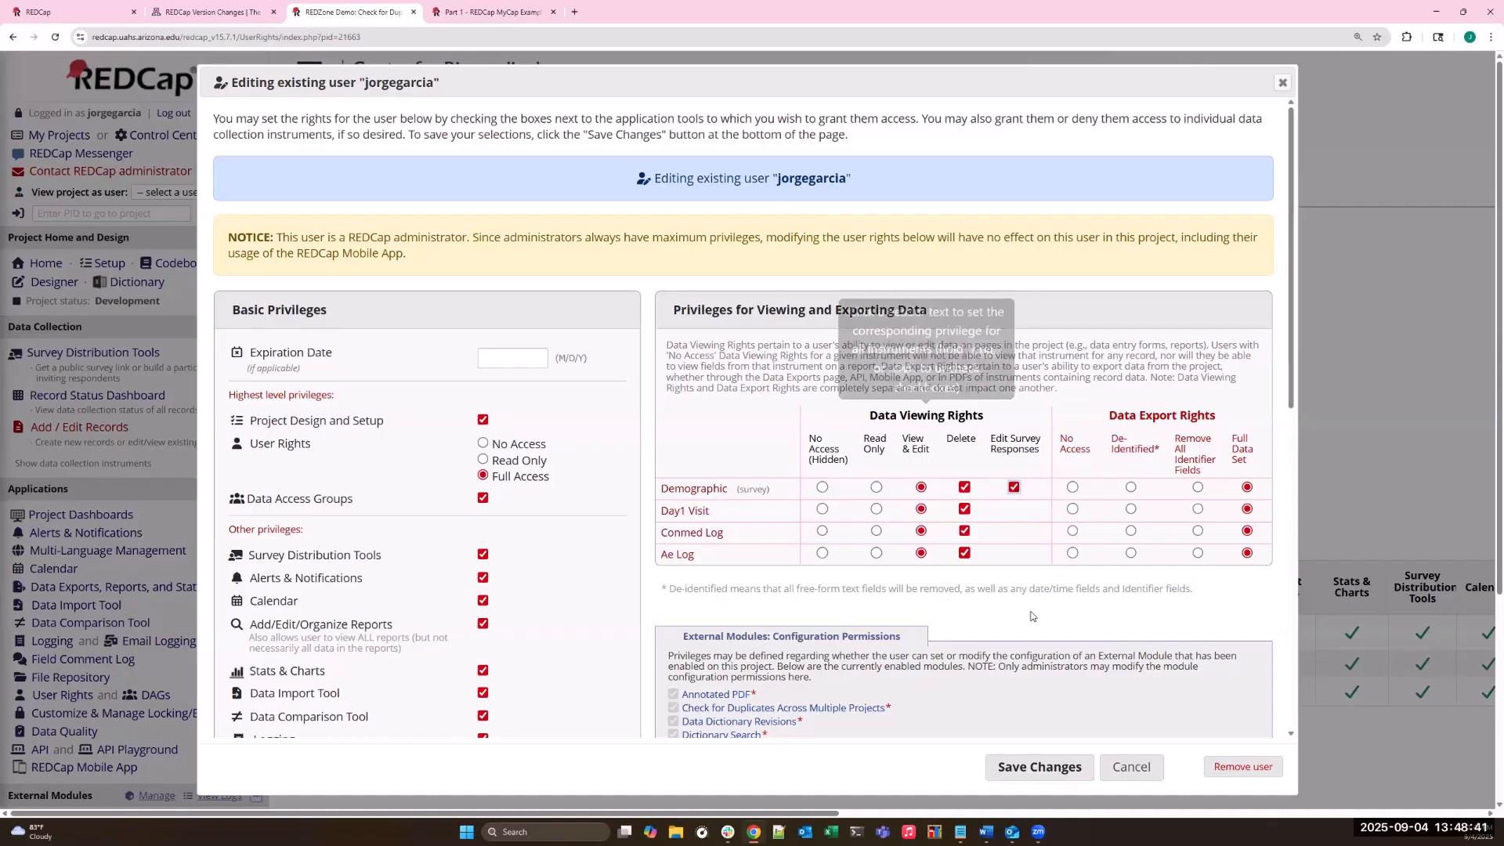
left_click(1057, 767)
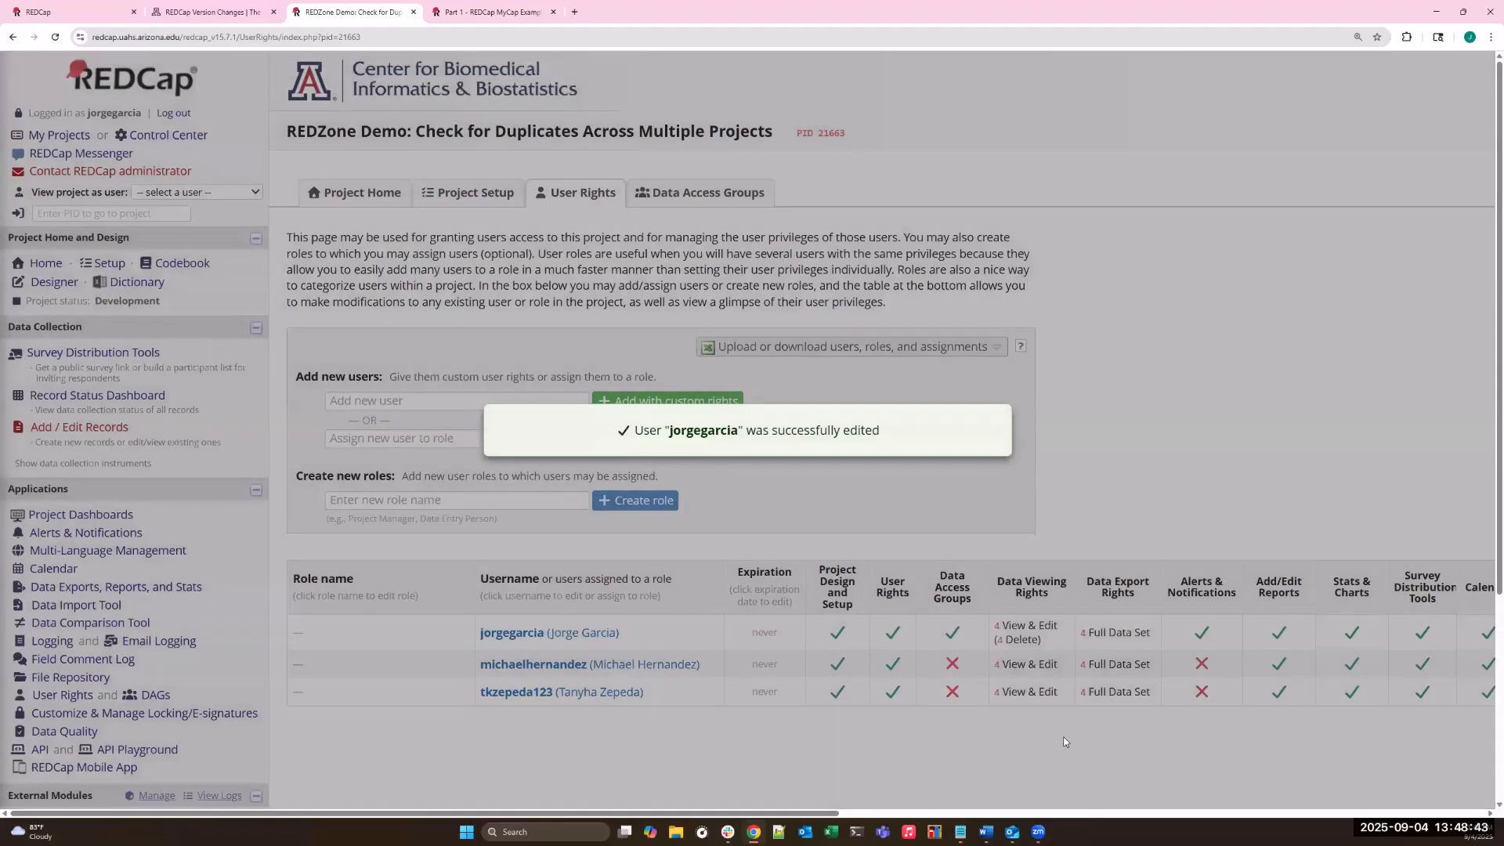
- Open record 2's Demographic form from the Record Status Dashboard and view the available record-level actions on its Record Home Page
left_click(135, 397)
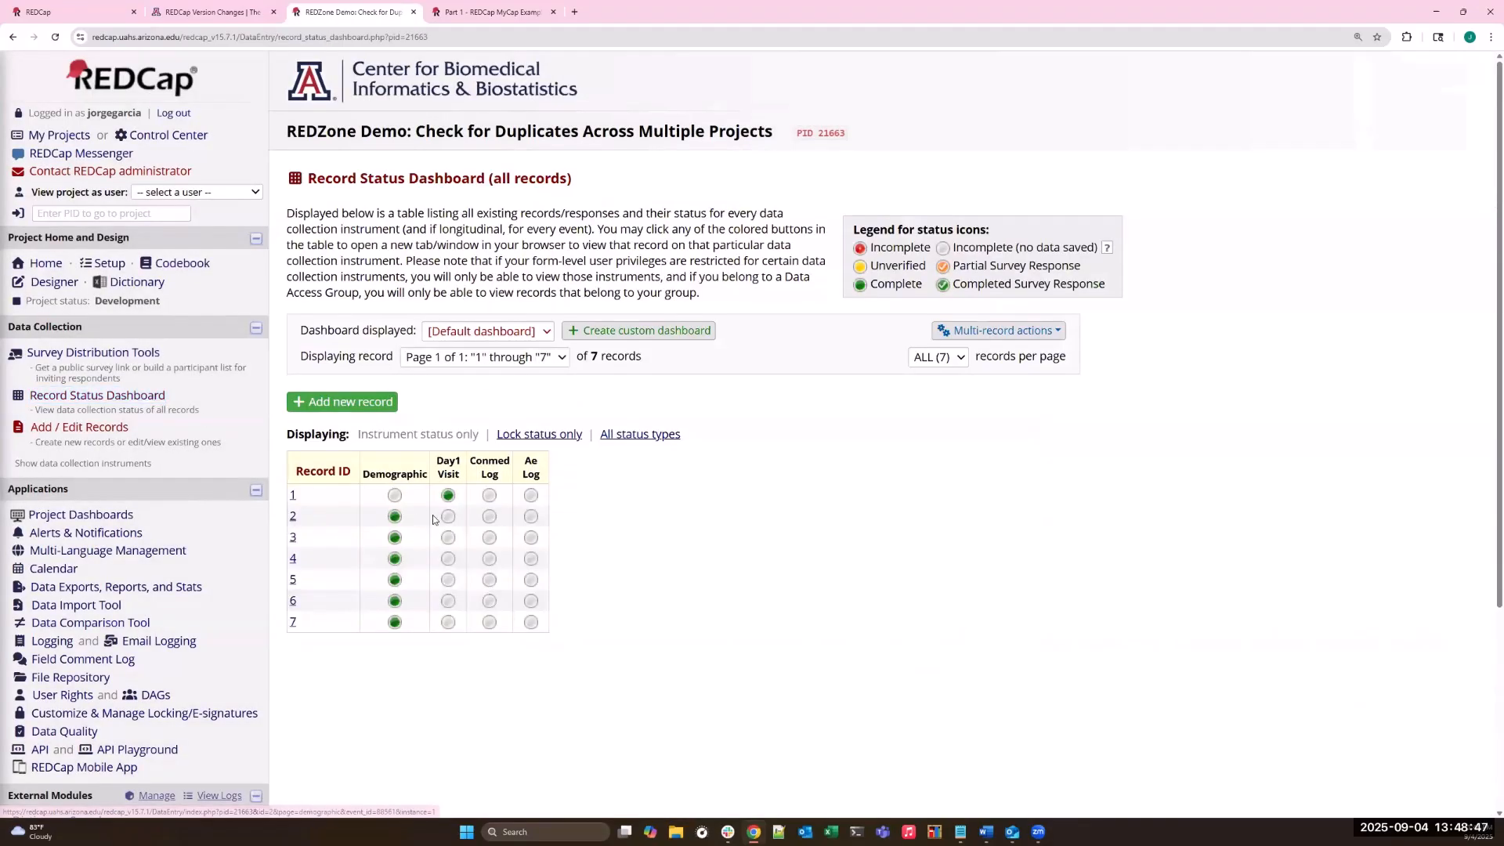
left_click(394, 517)
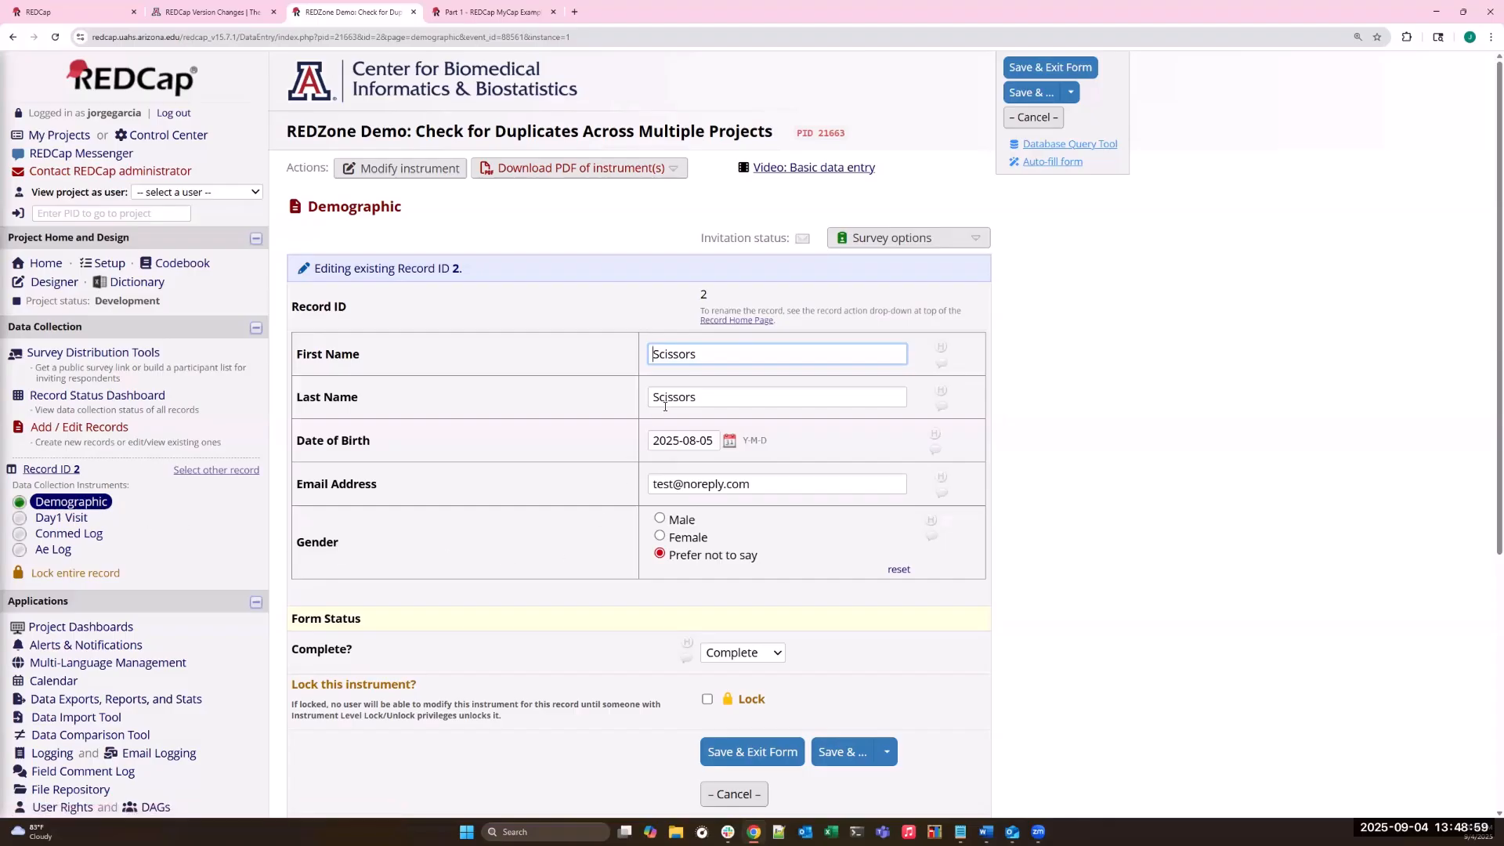
scroll(723, 456, "down", 3)
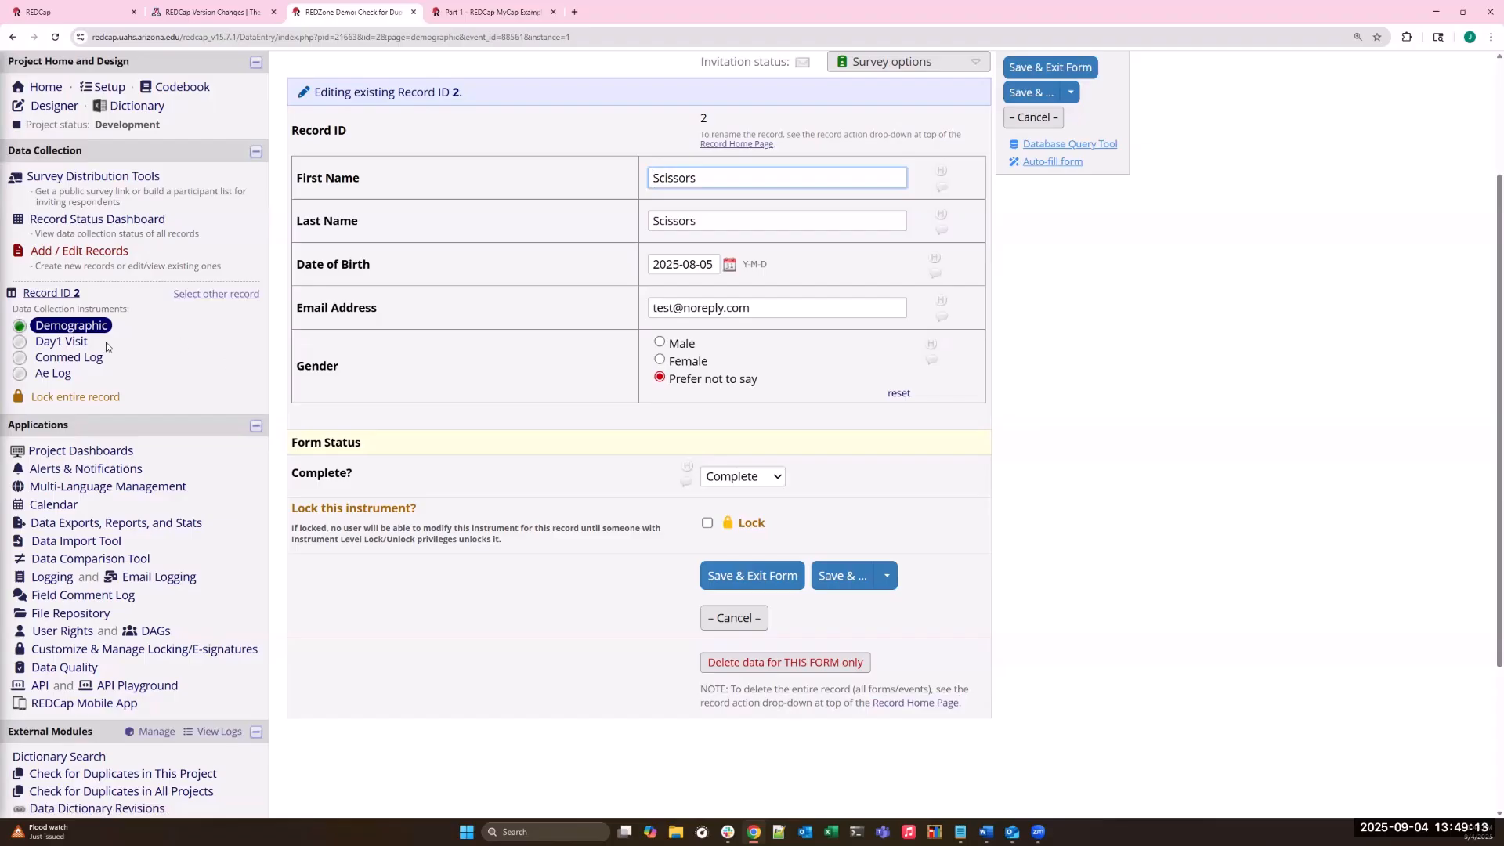
left_click(924, 704)
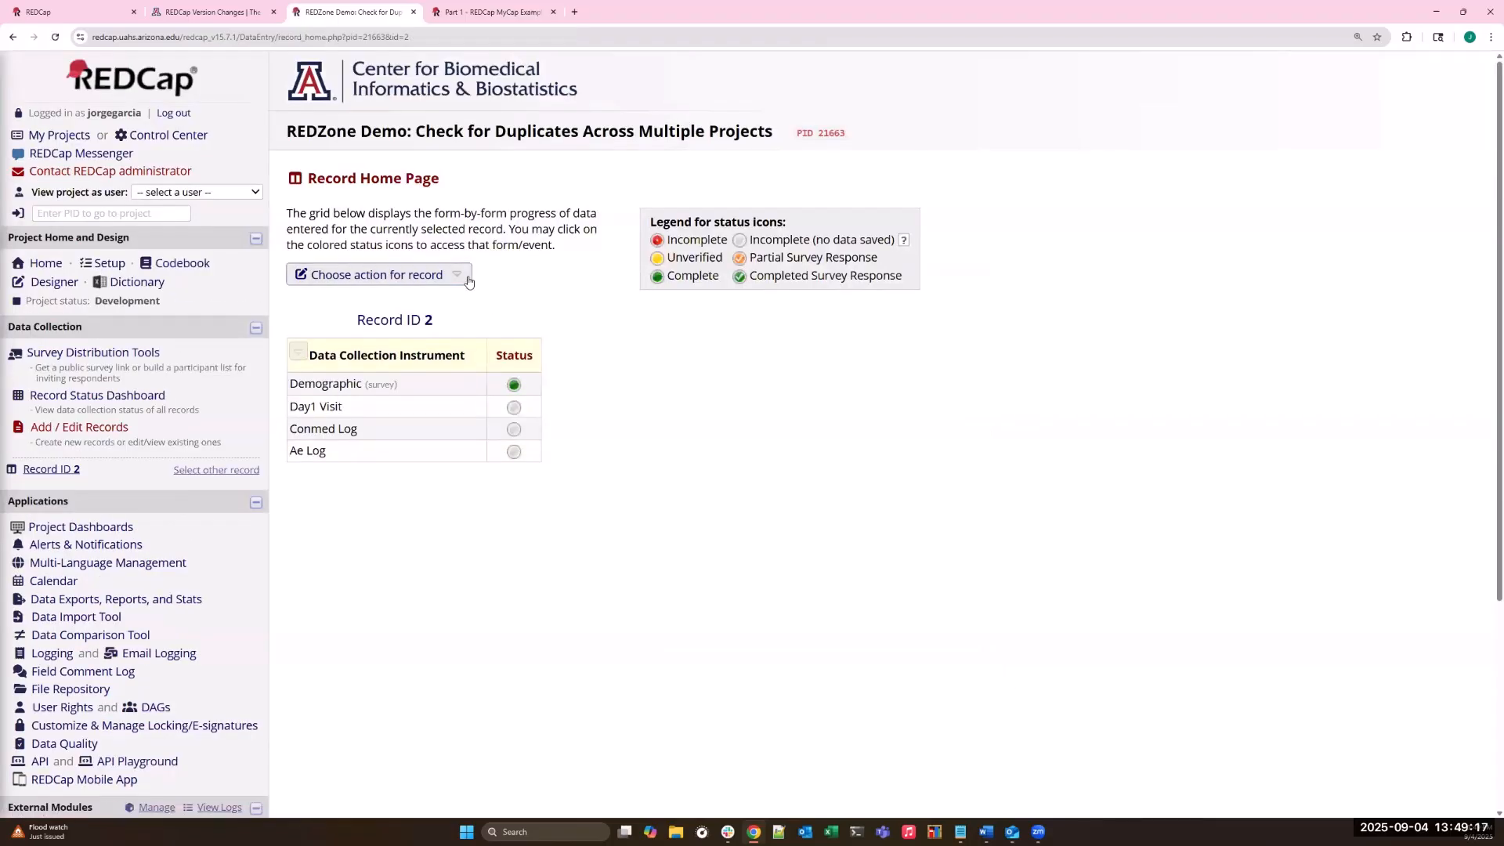
left_click(467, 280)
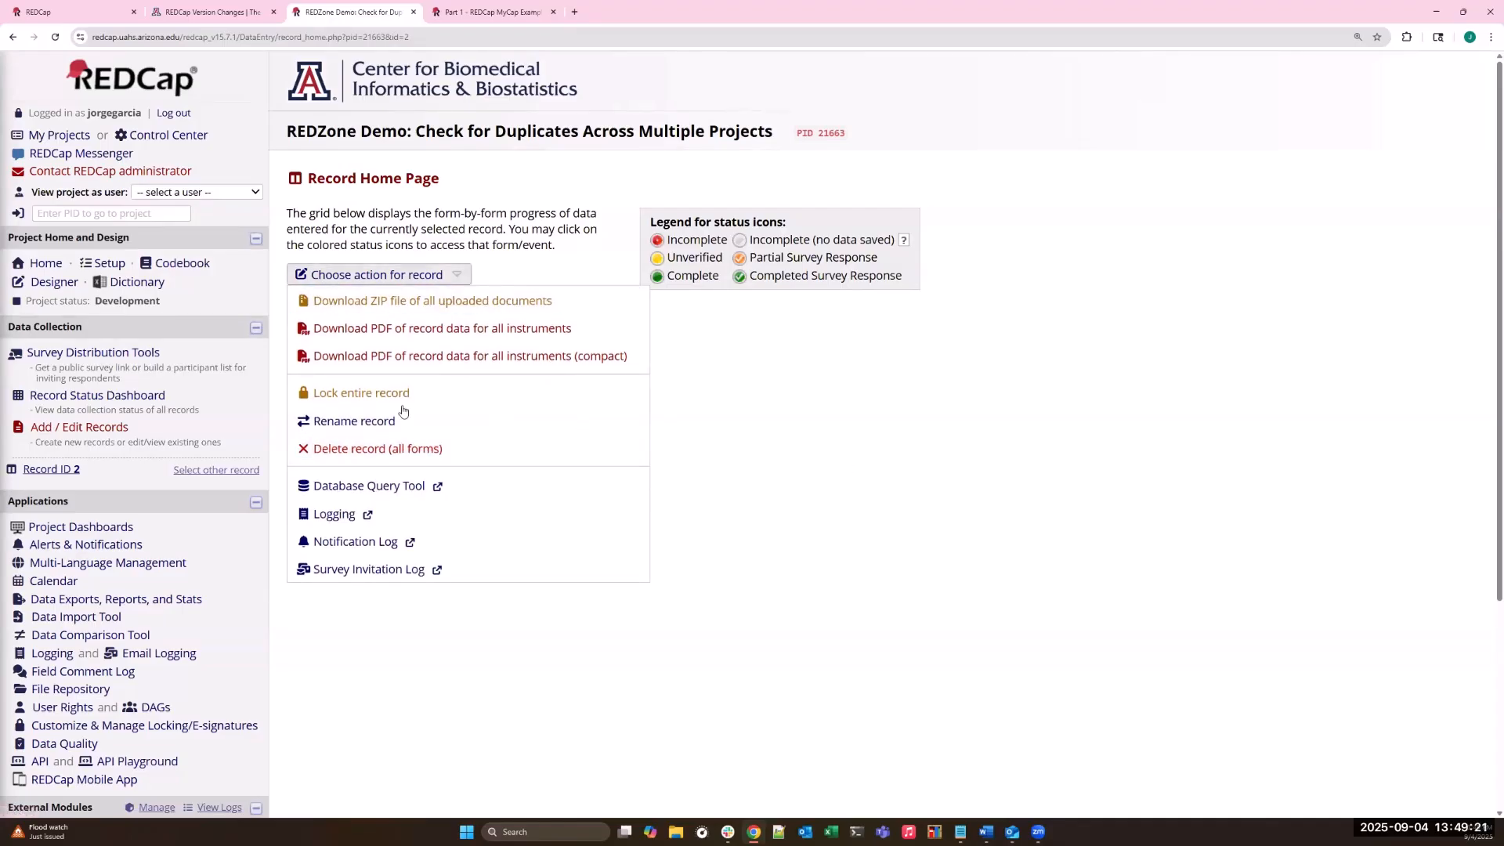
- Delete record 2's data for the Demographic form only, and return to the Record Status Dashboard
left_click(130, 398)
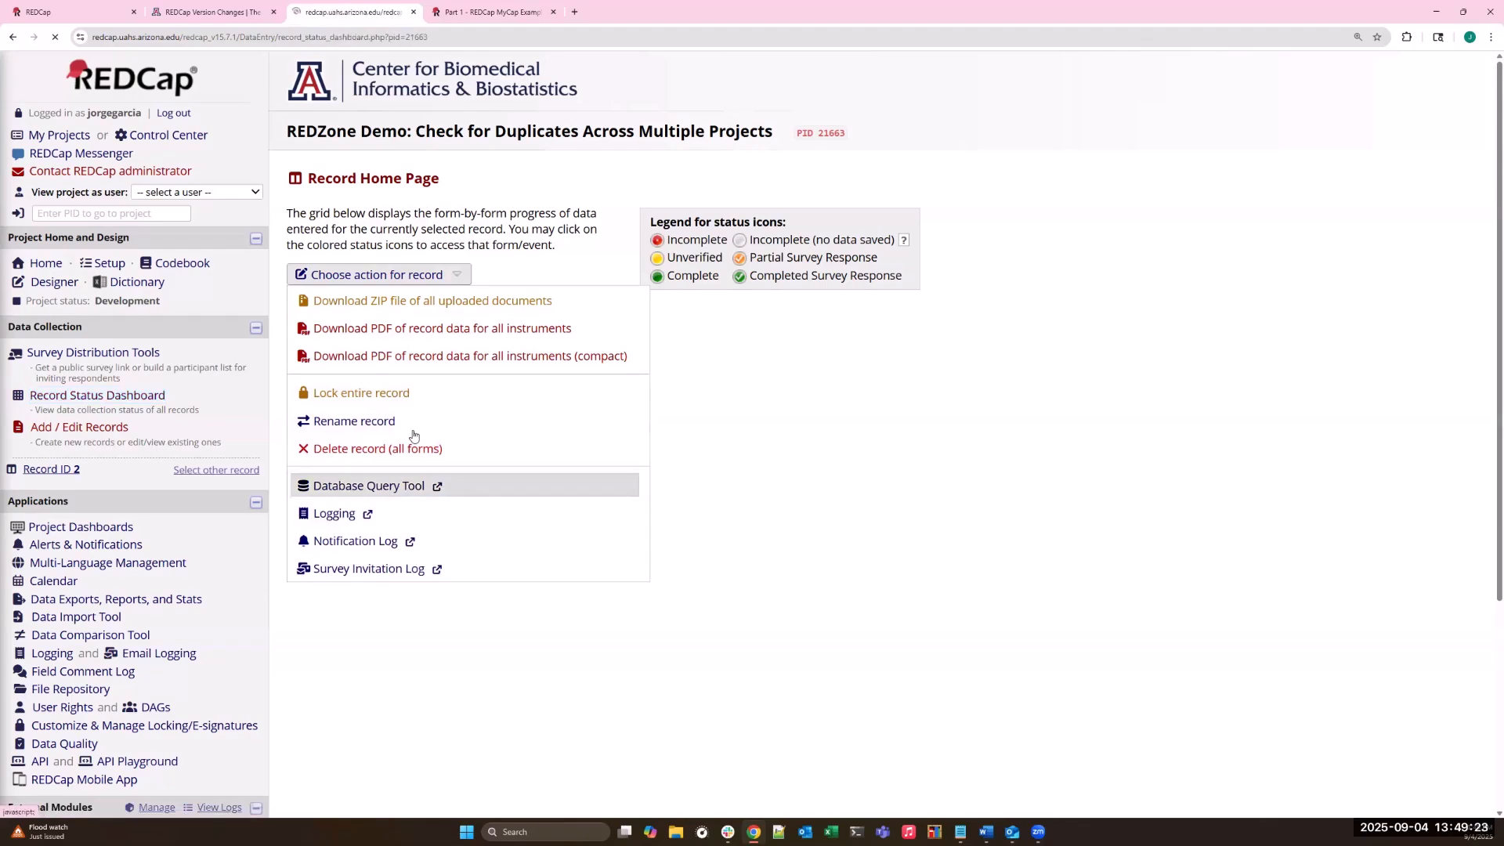
left_click(394, 517)
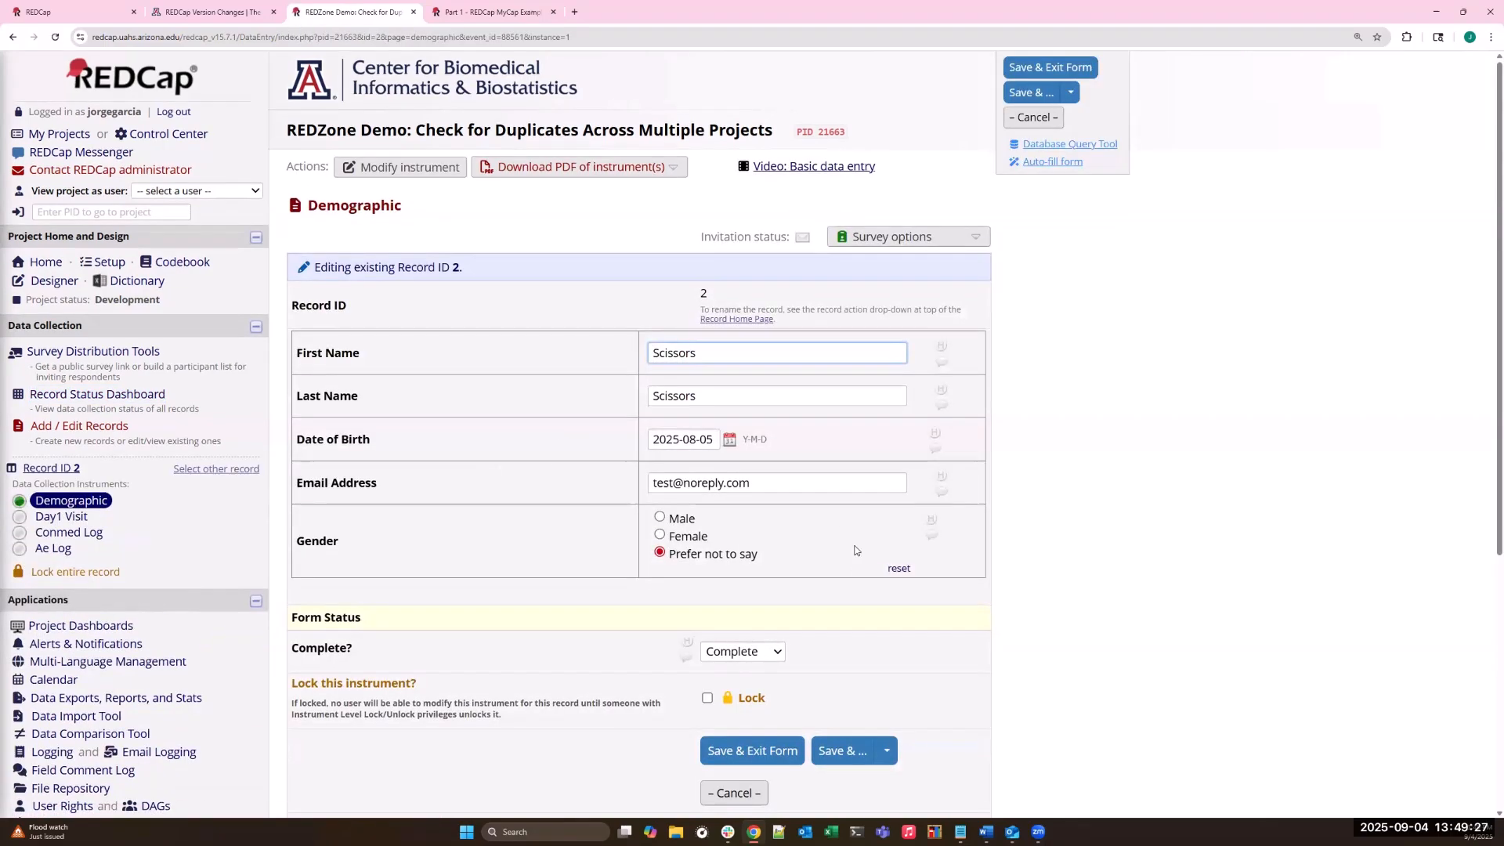
scroll(858, 558, "down", 2)
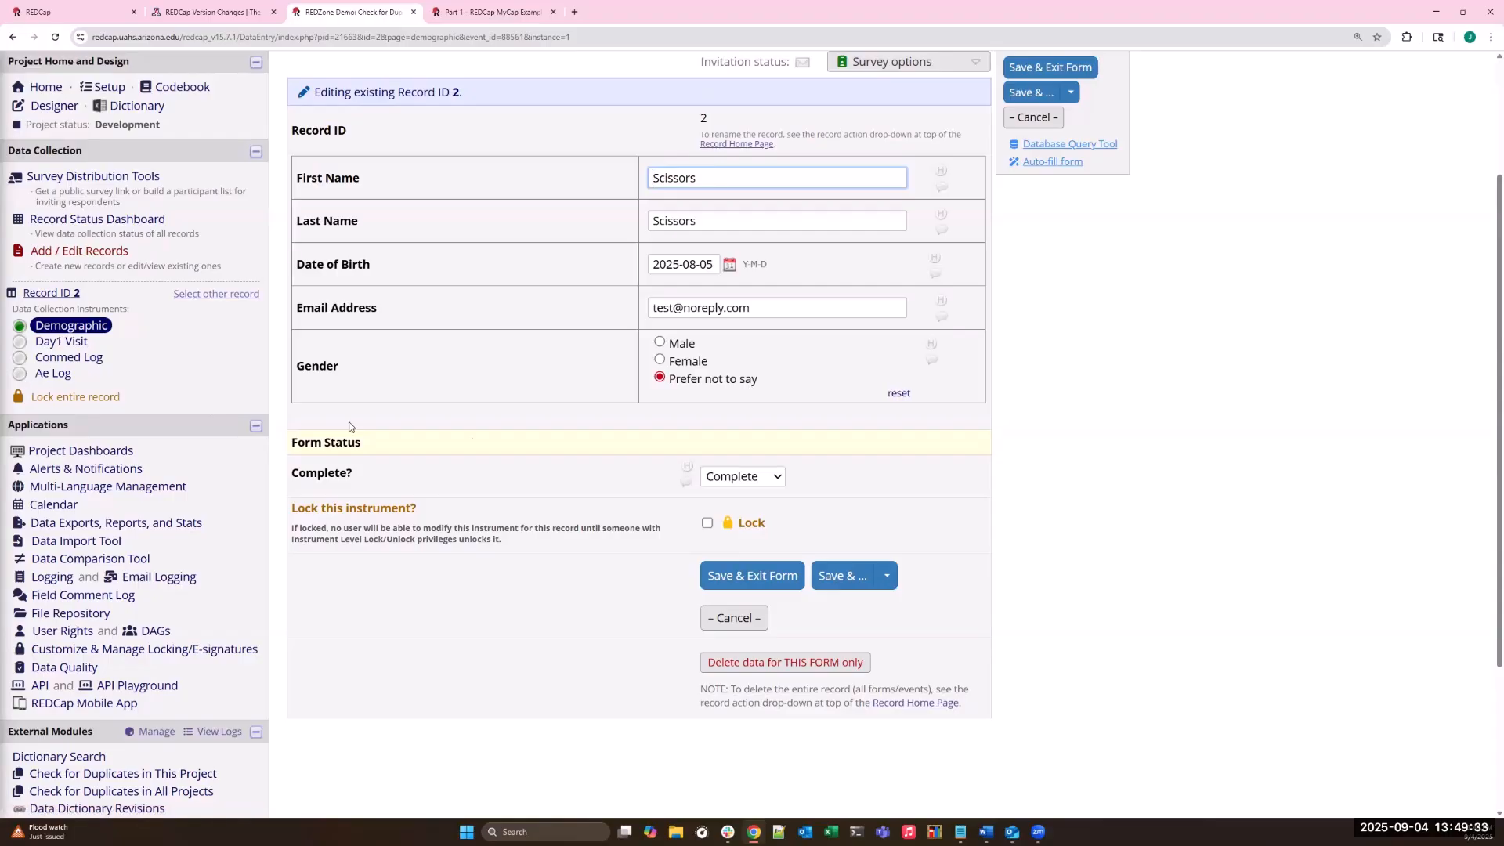
left_click(799, 665)
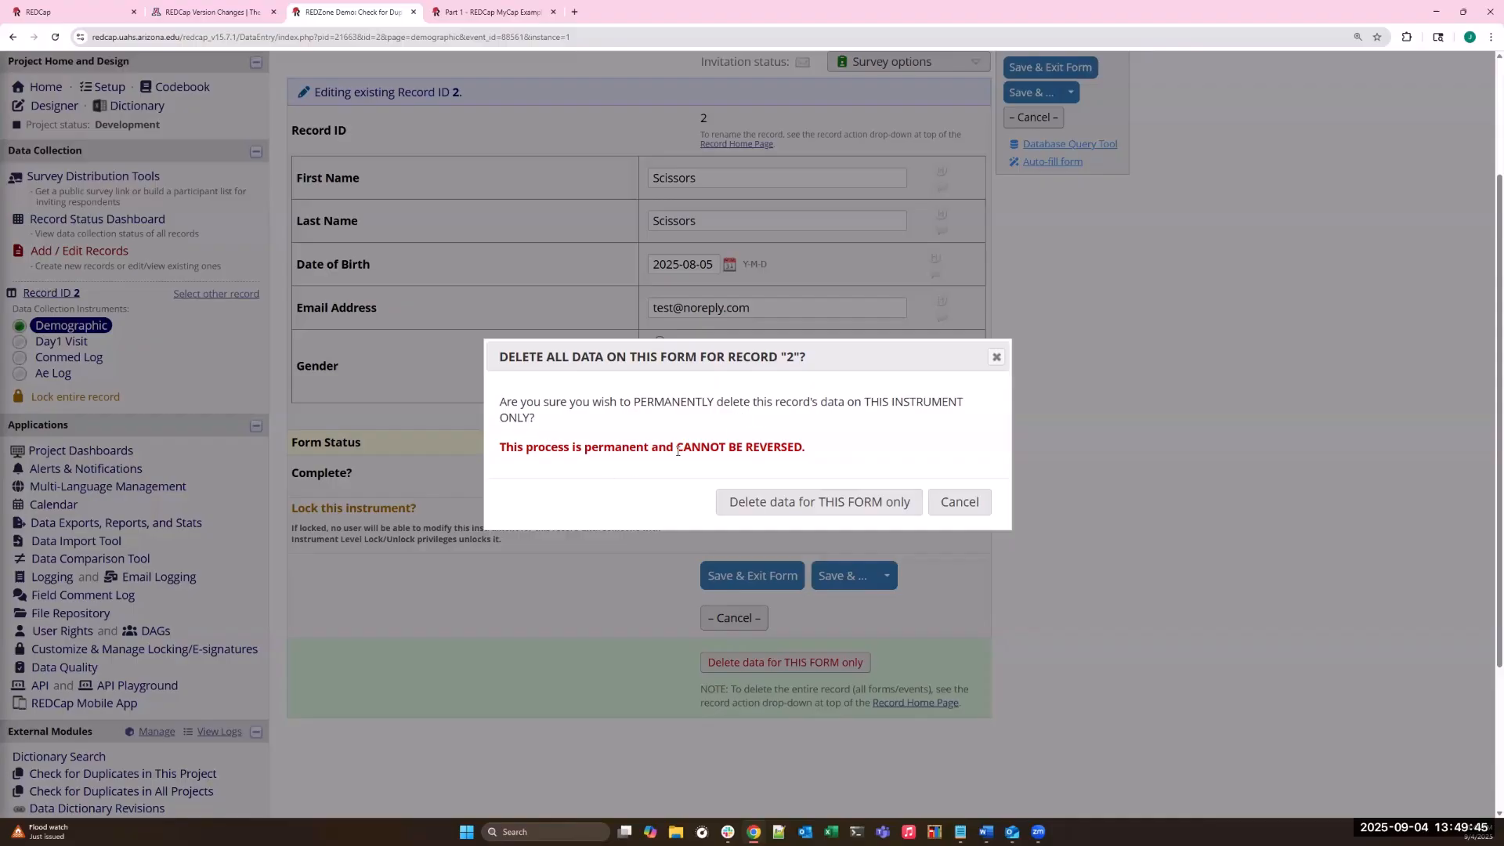
left_click(806, 508)
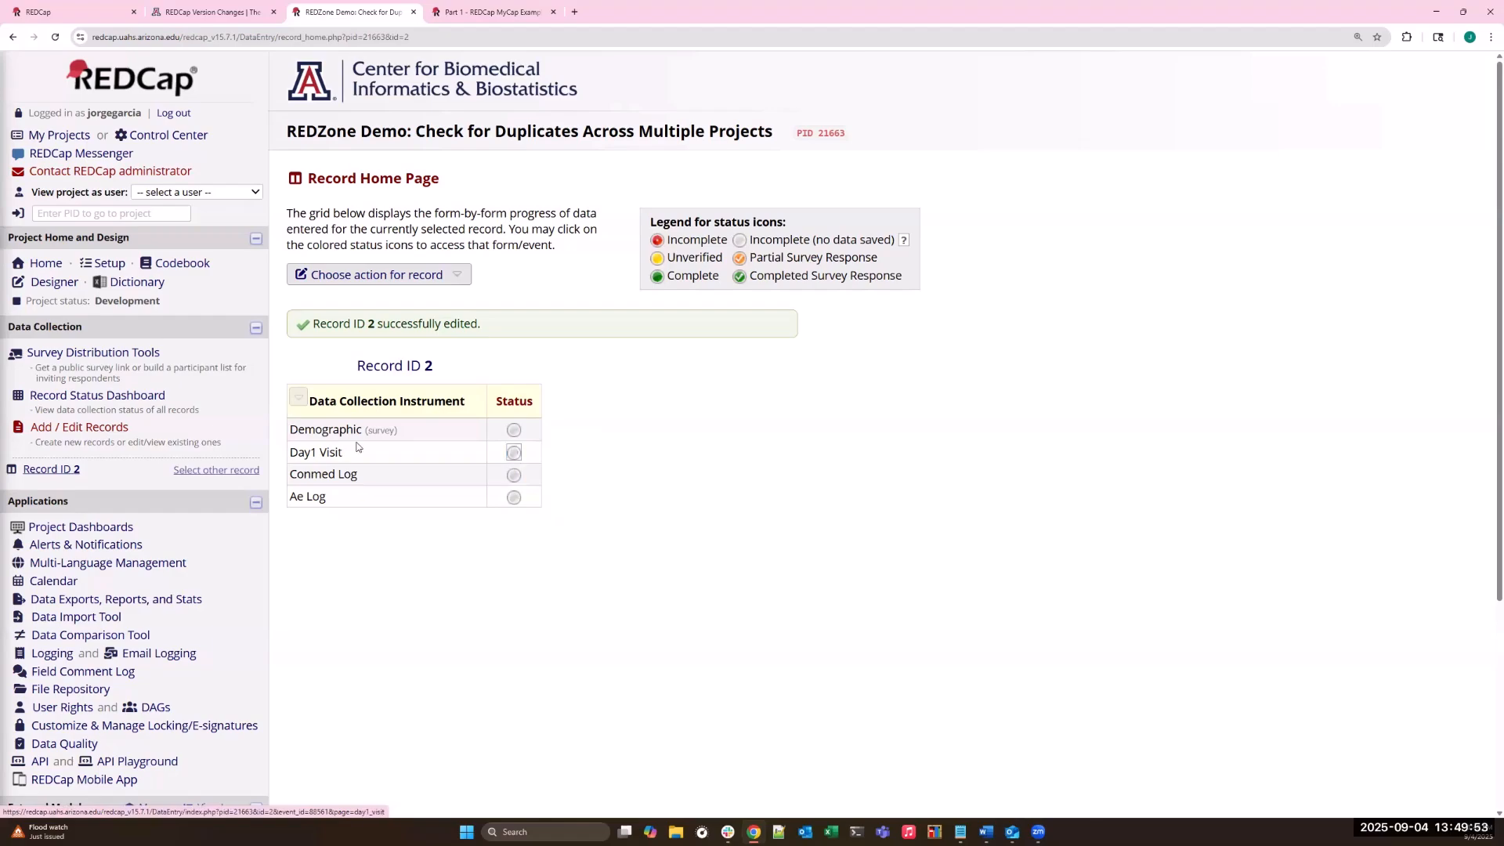
left_click(64, 396)
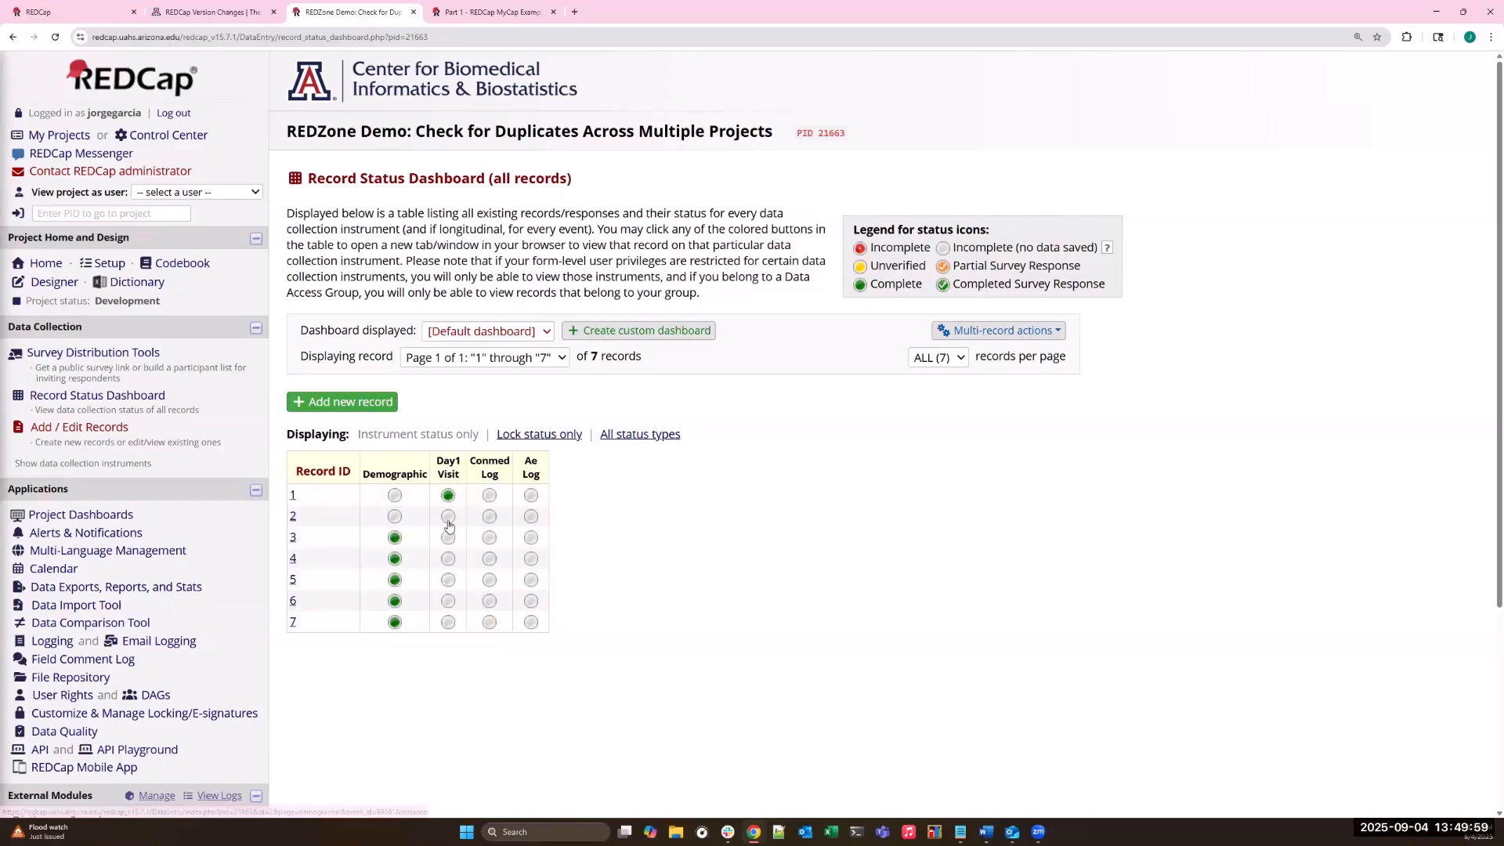
- Open the second listed user's privileges in User Rights and compare the Delete Records right with the form-level Delete rights
scroll(151, 477, "down", 1)
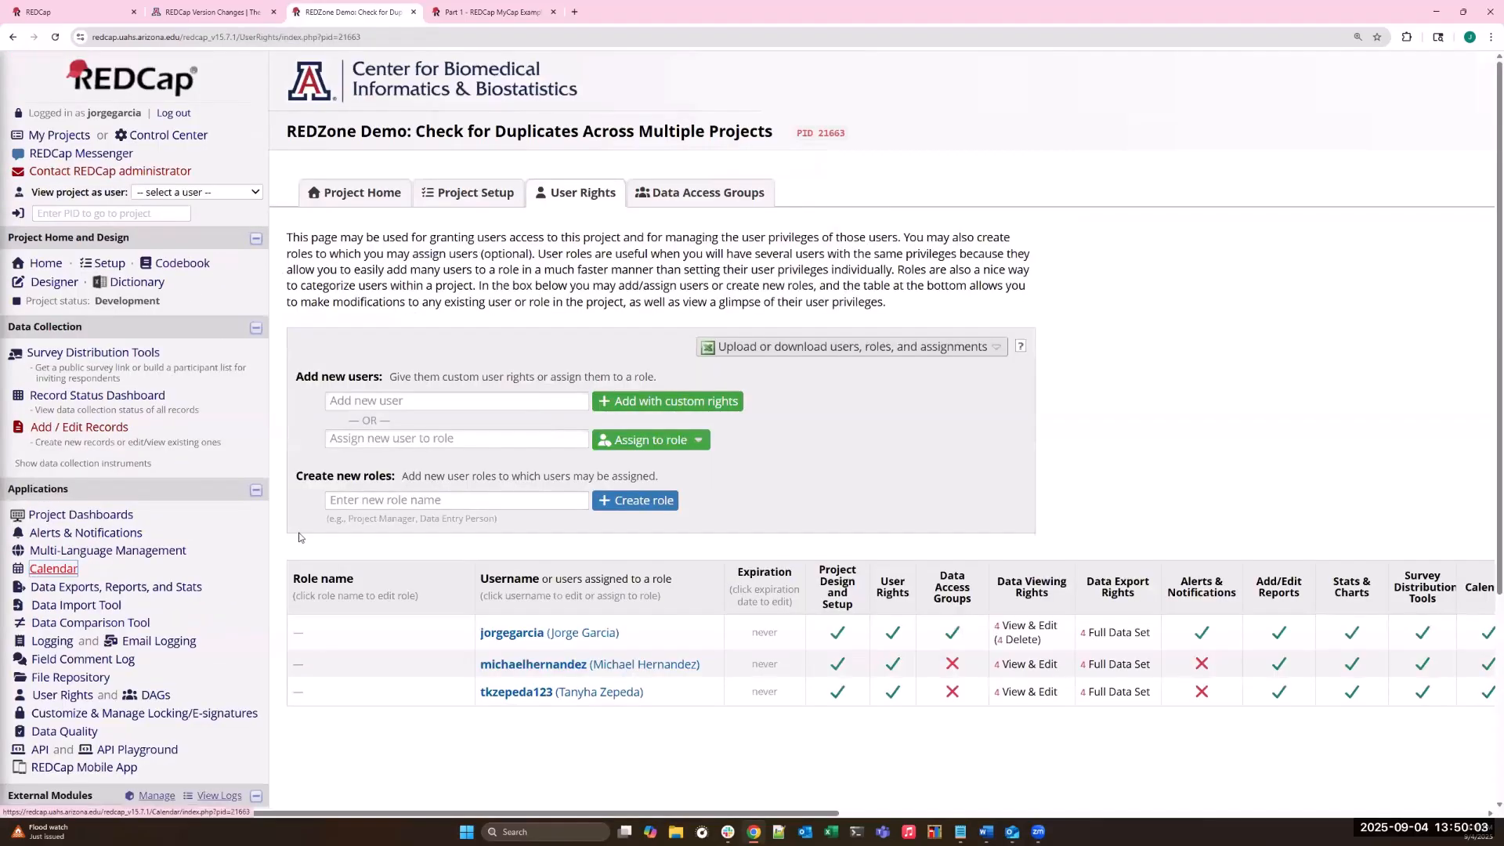
left_click(652, 670)
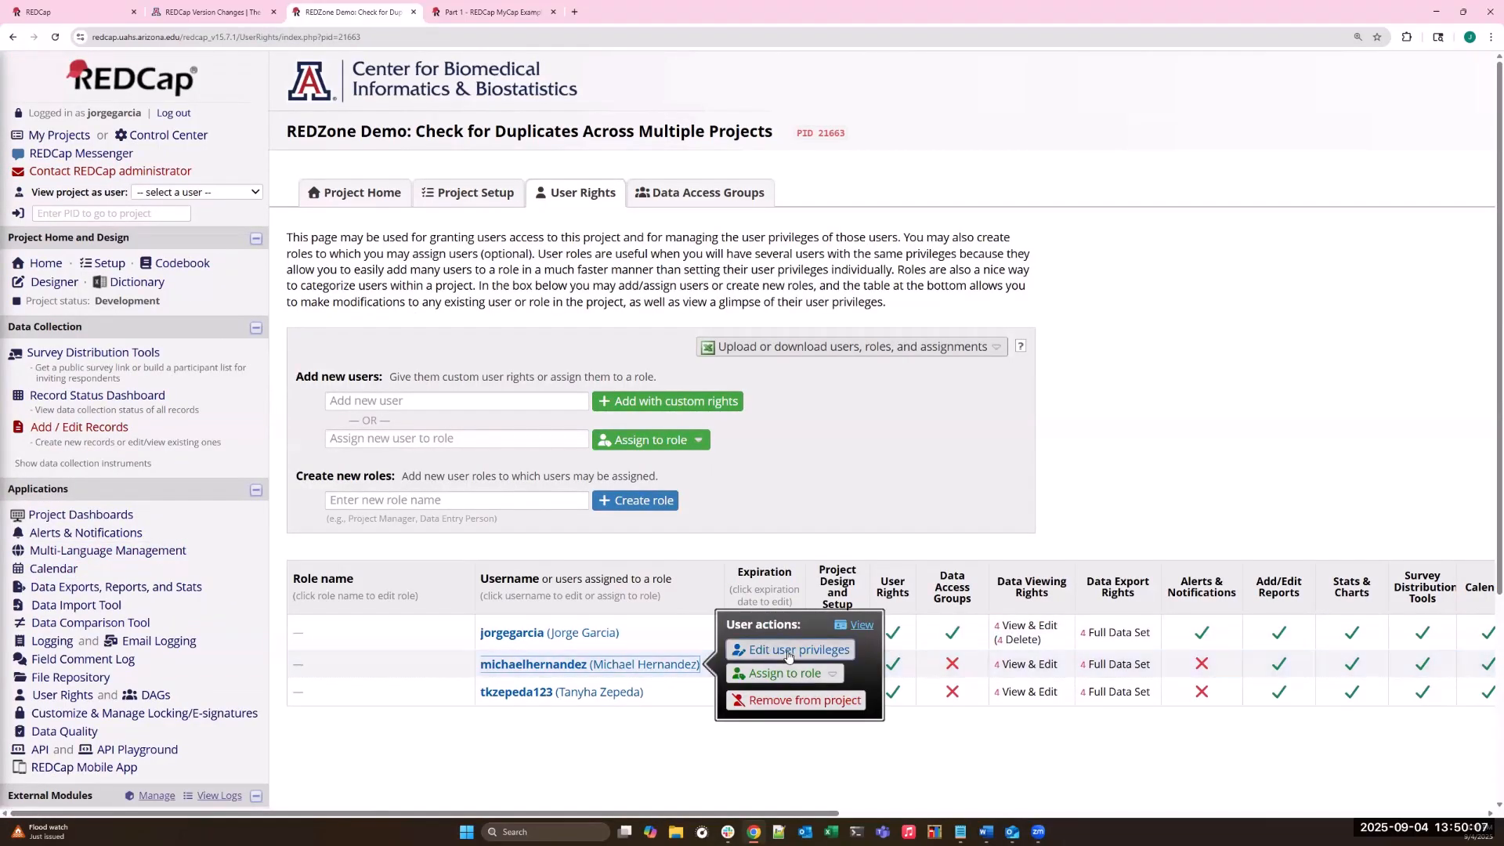
left_click(789, 651)
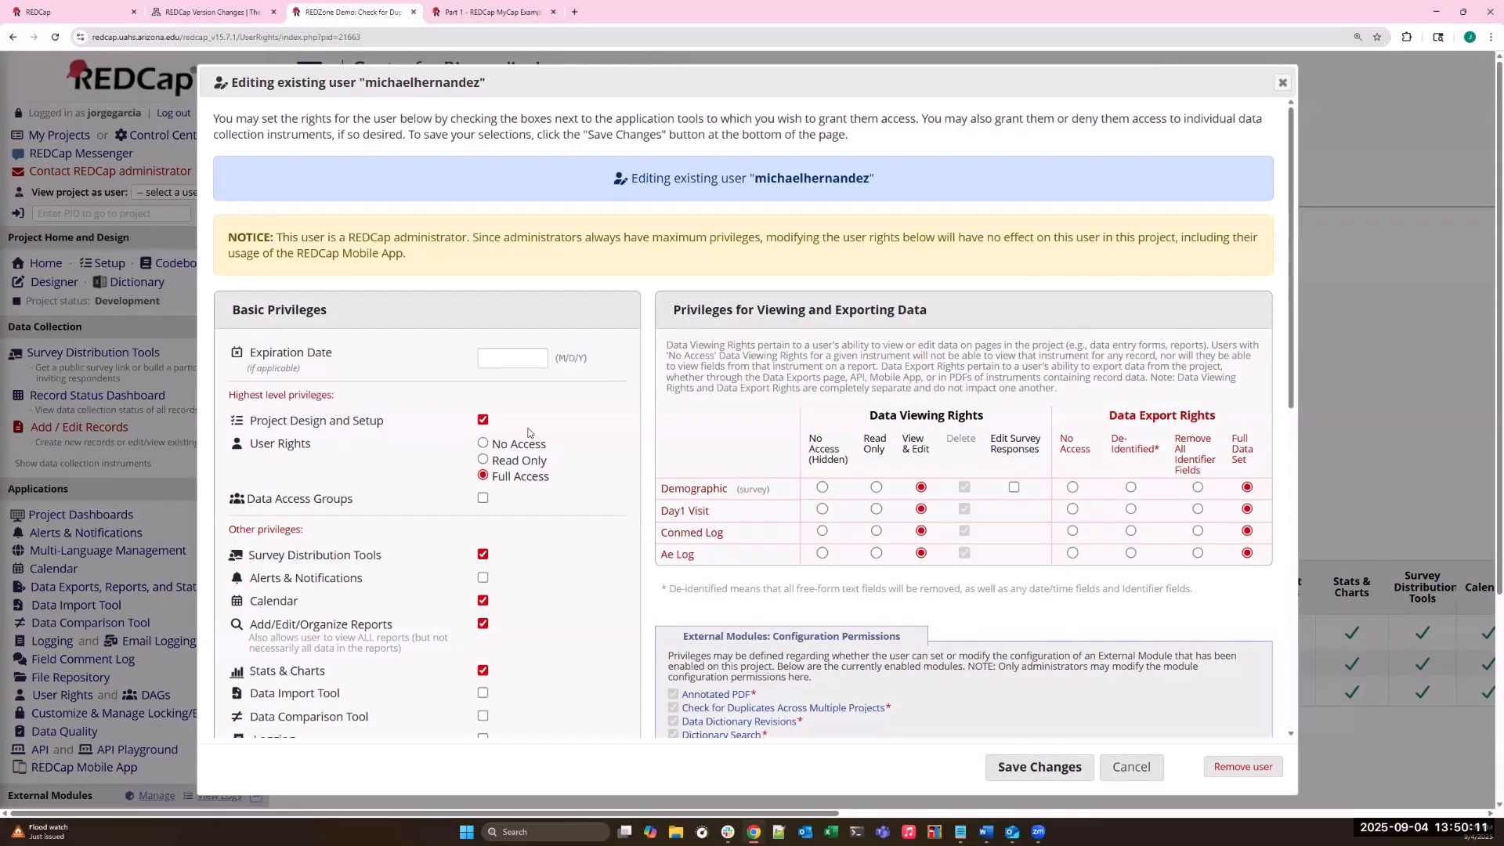
scroll(525, 436, "down", 5)
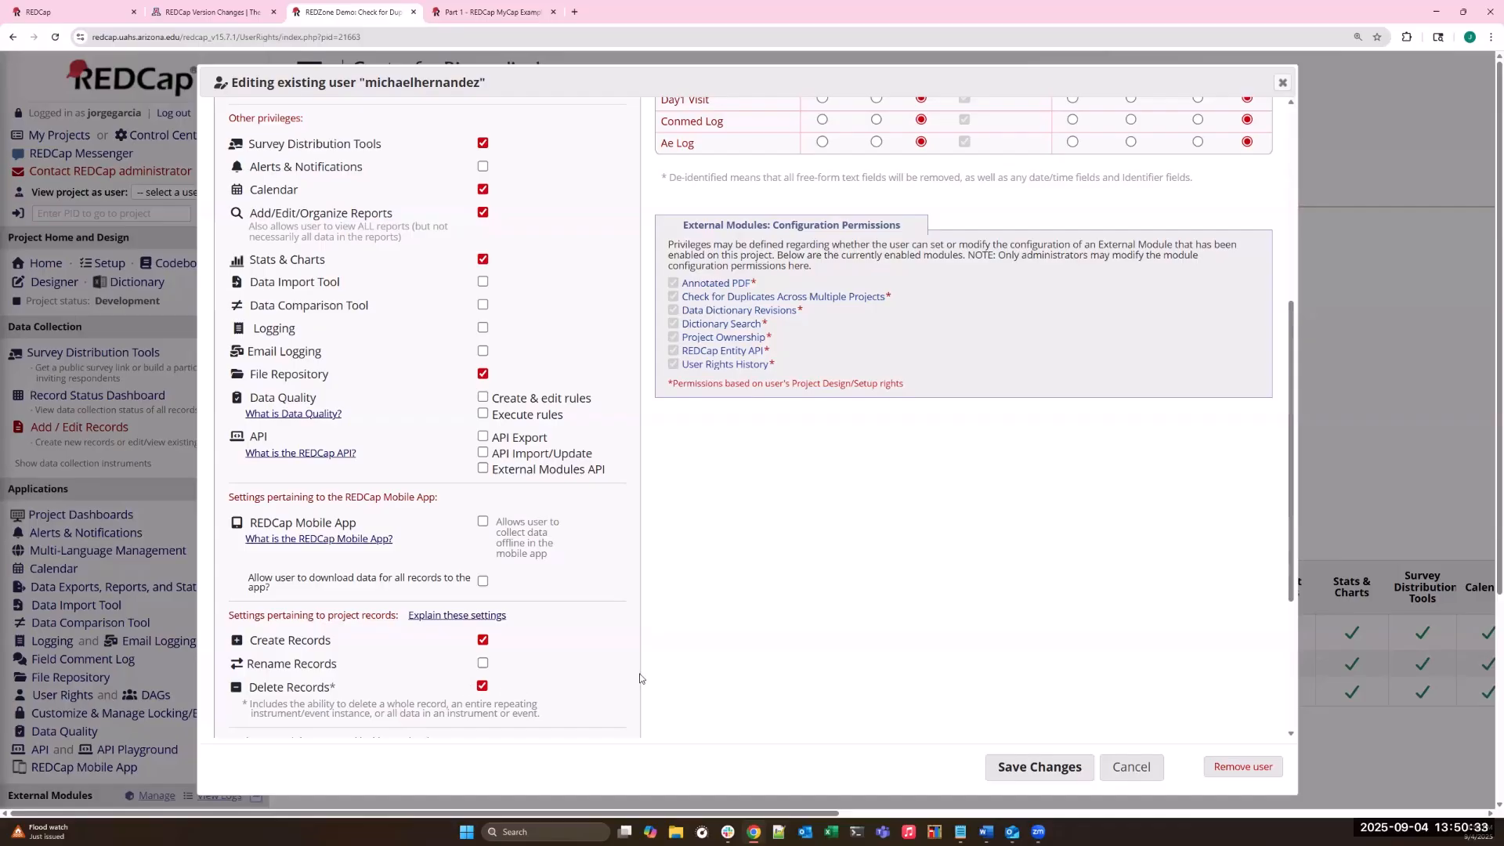
scroll(926, 688, "up", 2)
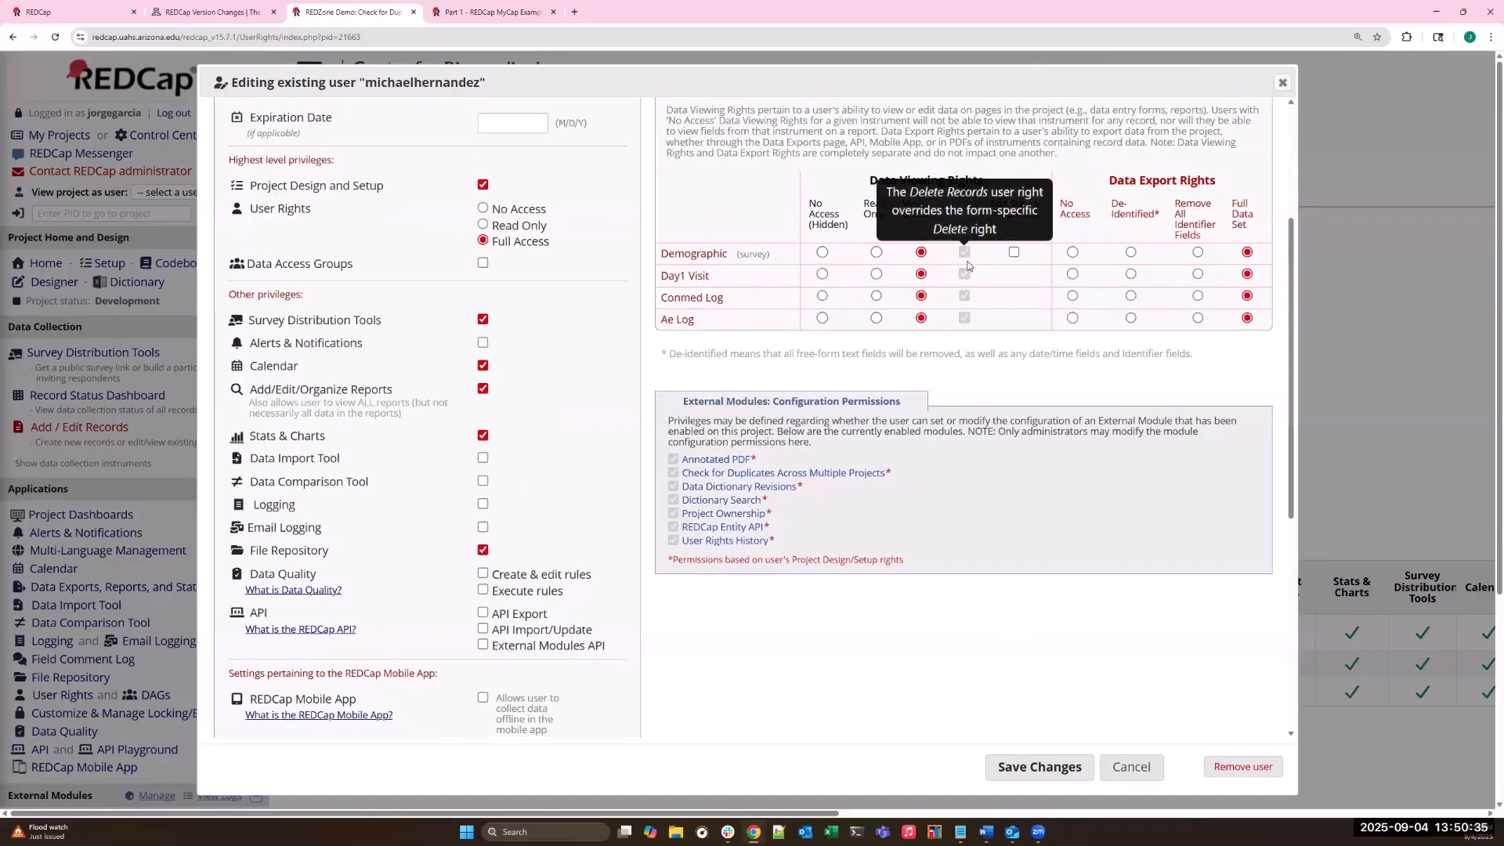
mouse_move(963, 251)
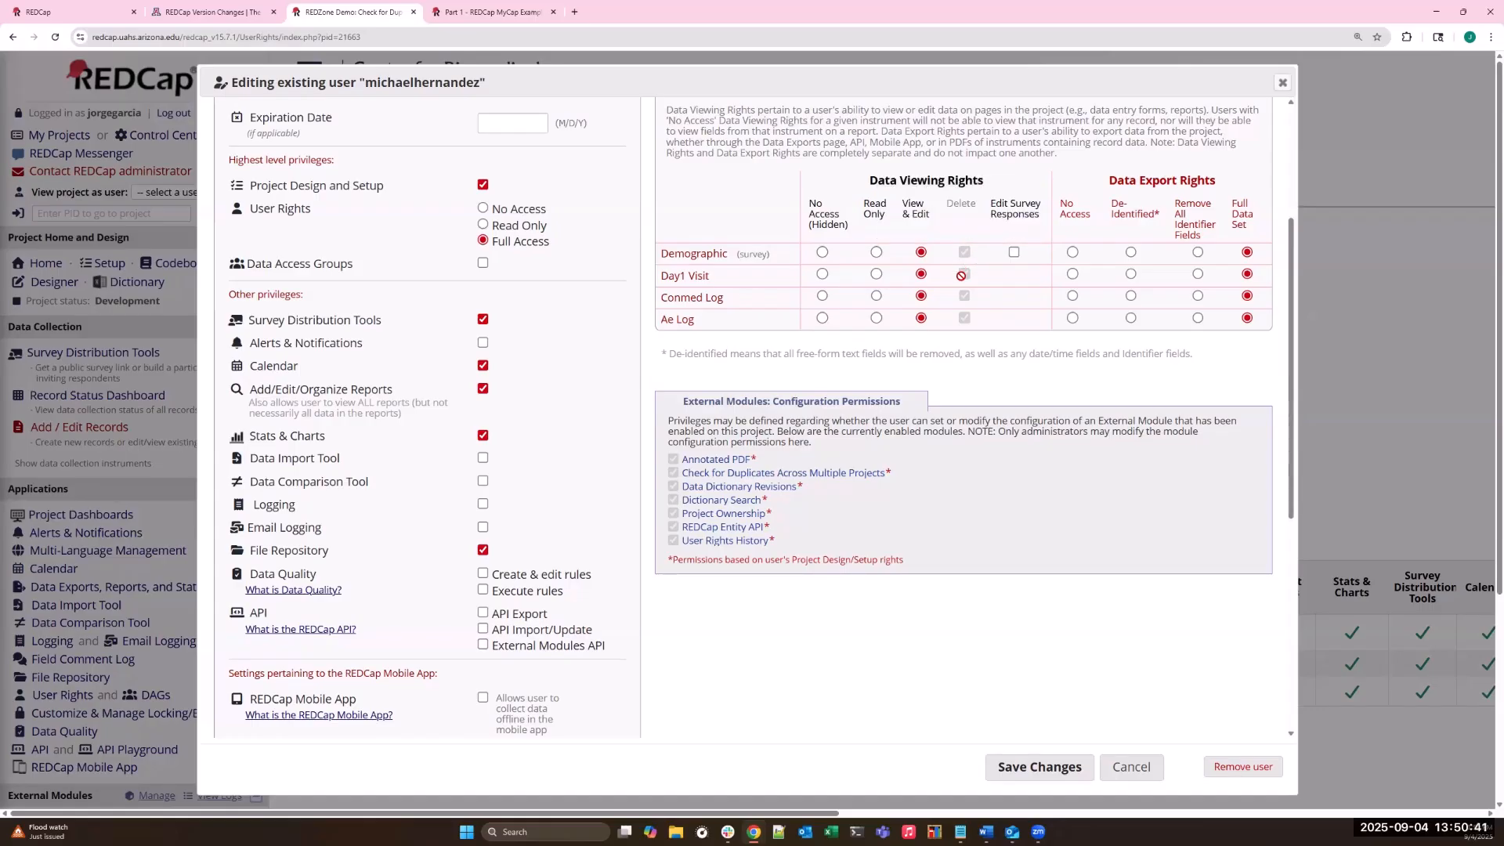
- Try No Access for Demographic in the Data Viewing Rights, restore View & Edit, and close the user's privileges without saving
left_click(821, 251)
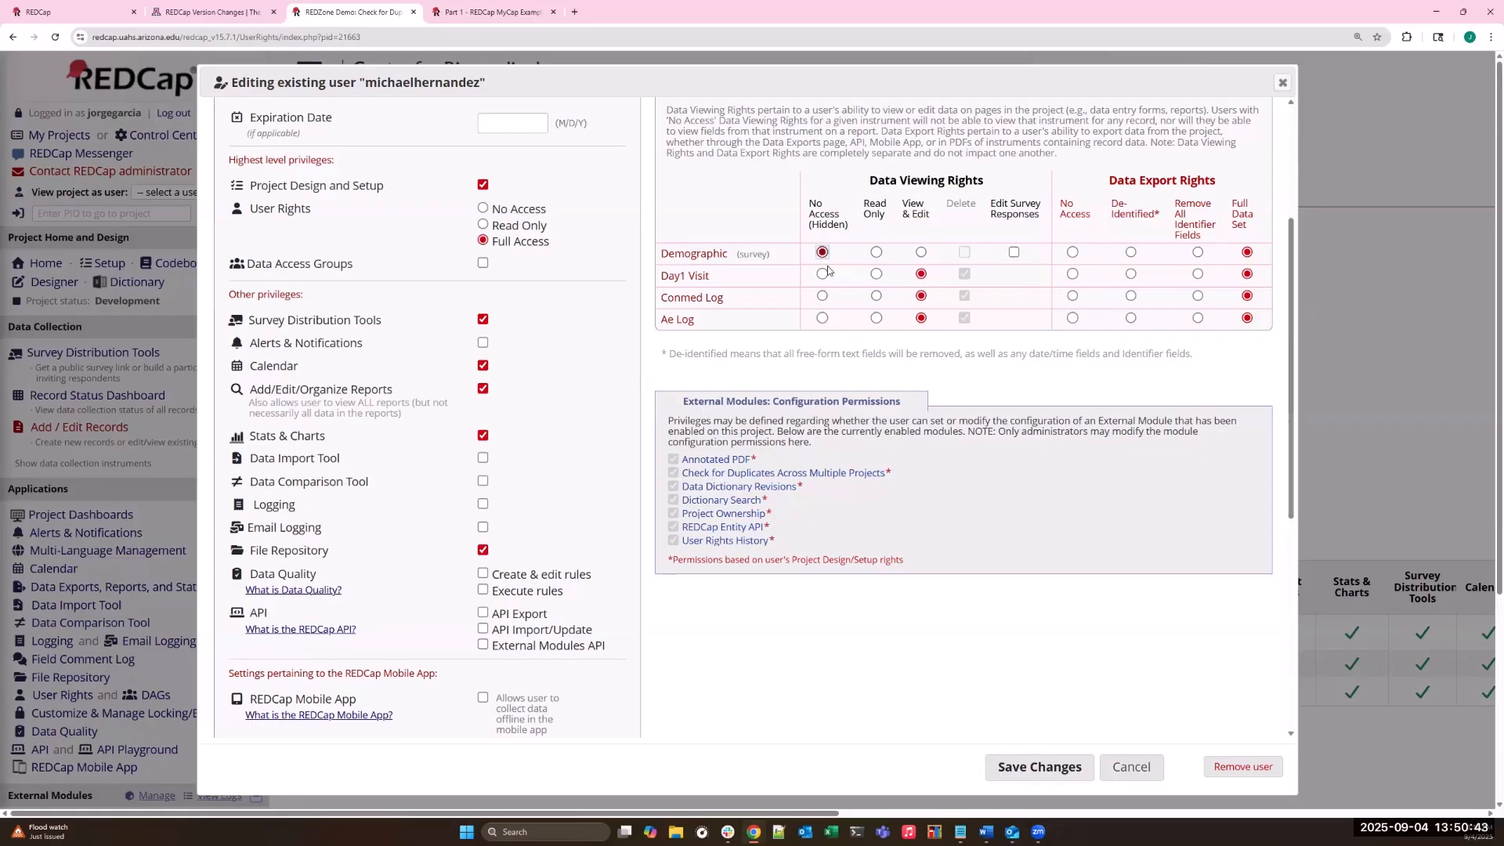
left_click(921, 253)
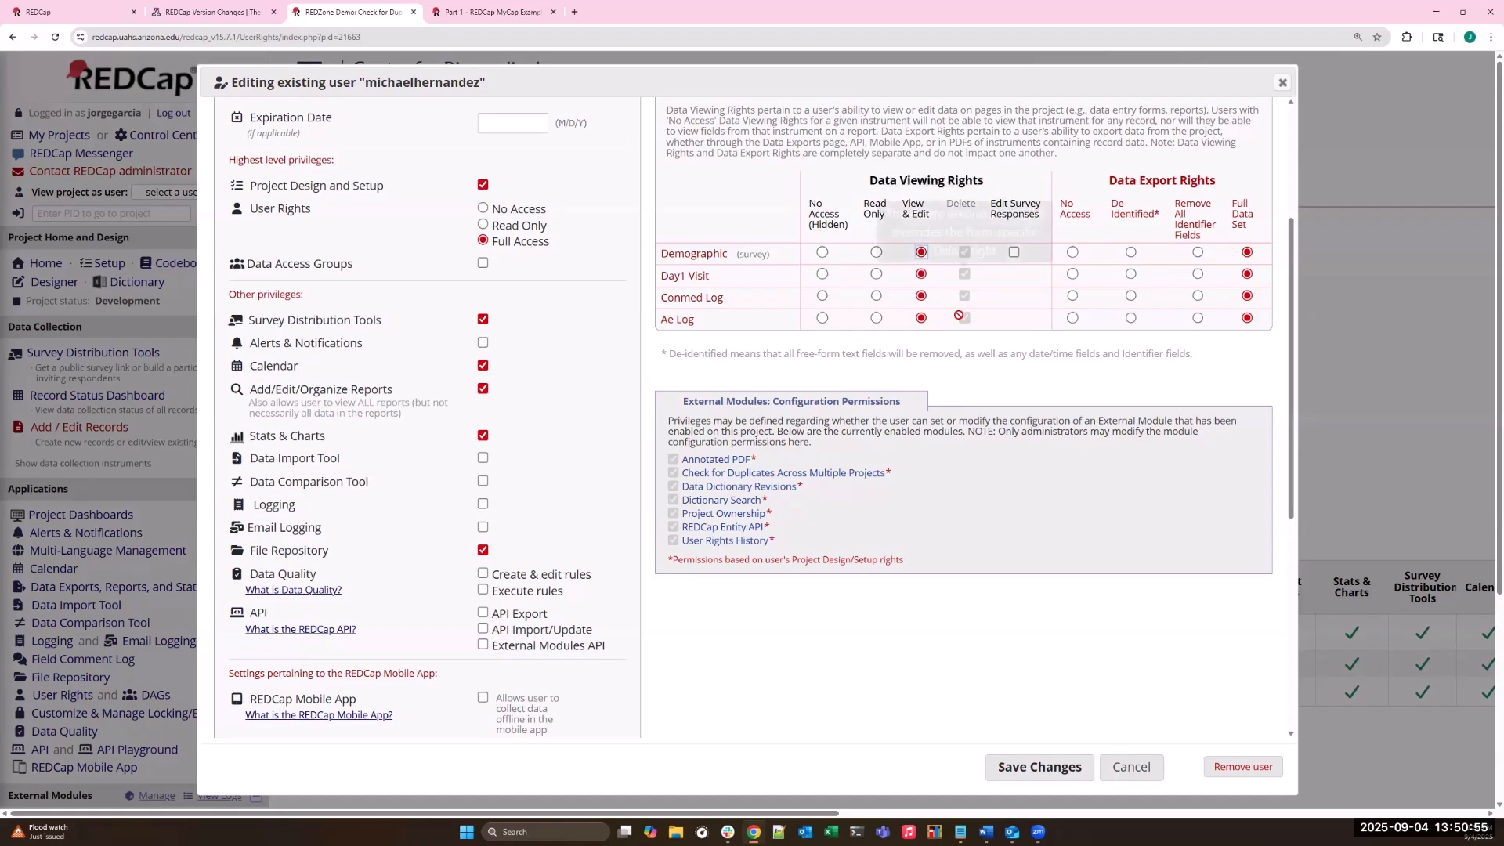
scroll(1170, 182, "up", 2)
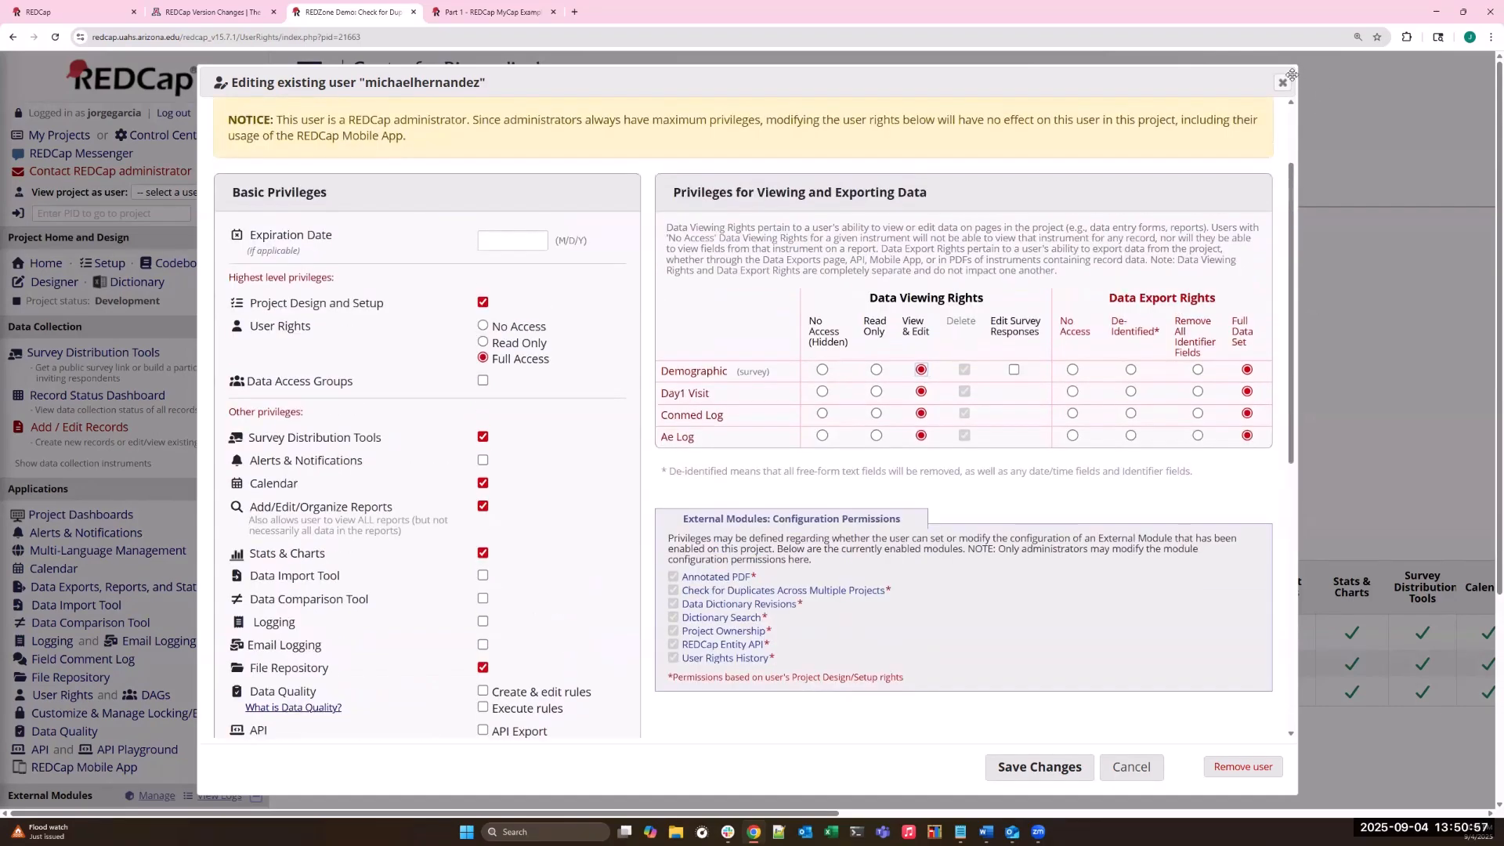
left_click(1286, 81)
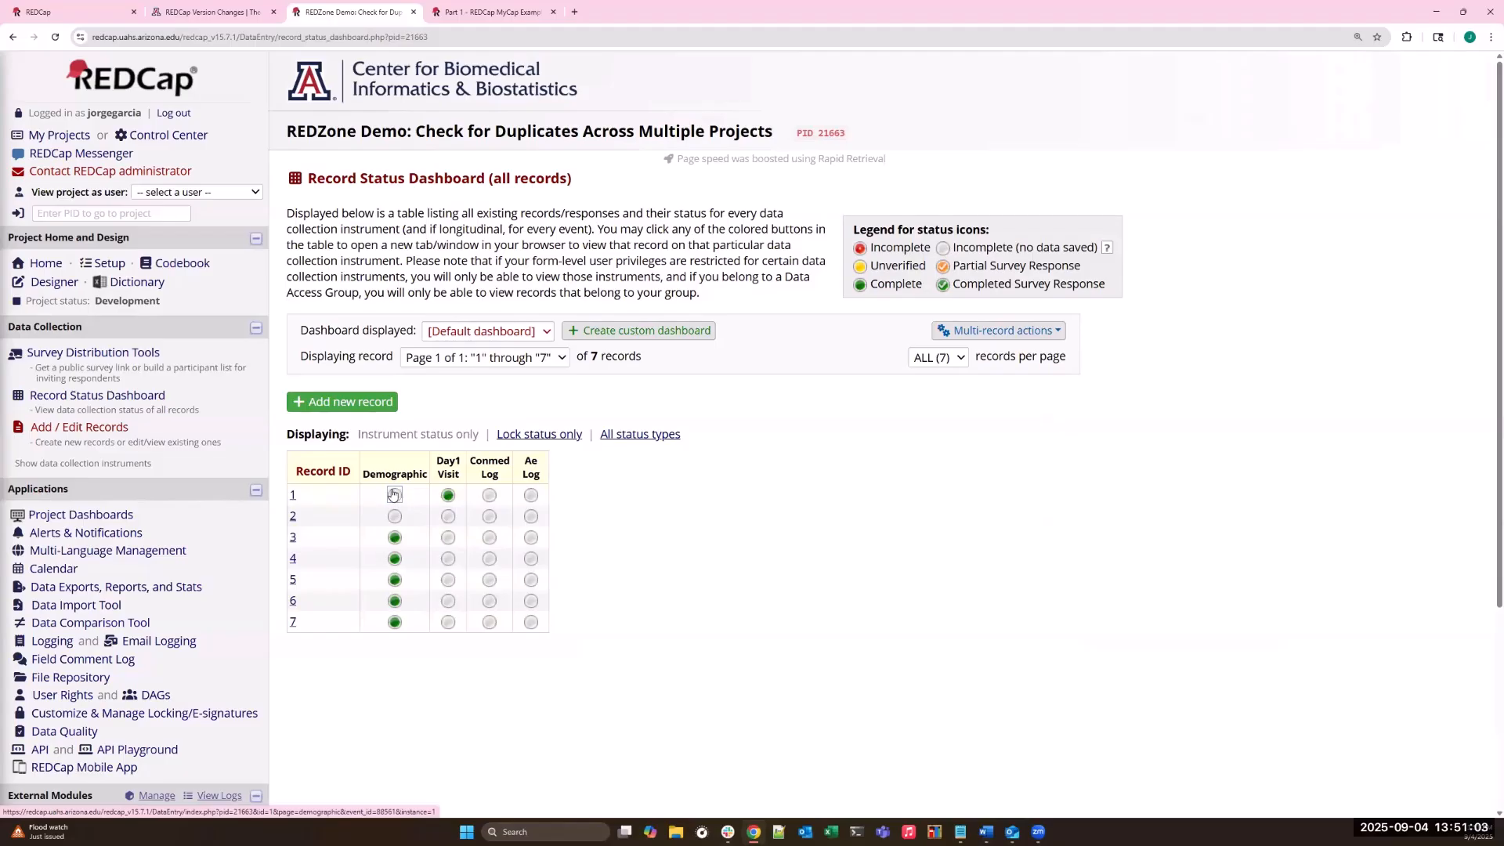
- View record 2's Record Home Page from the Record Status Dashboard and return to the project's User Rights
left_click(292, 516)
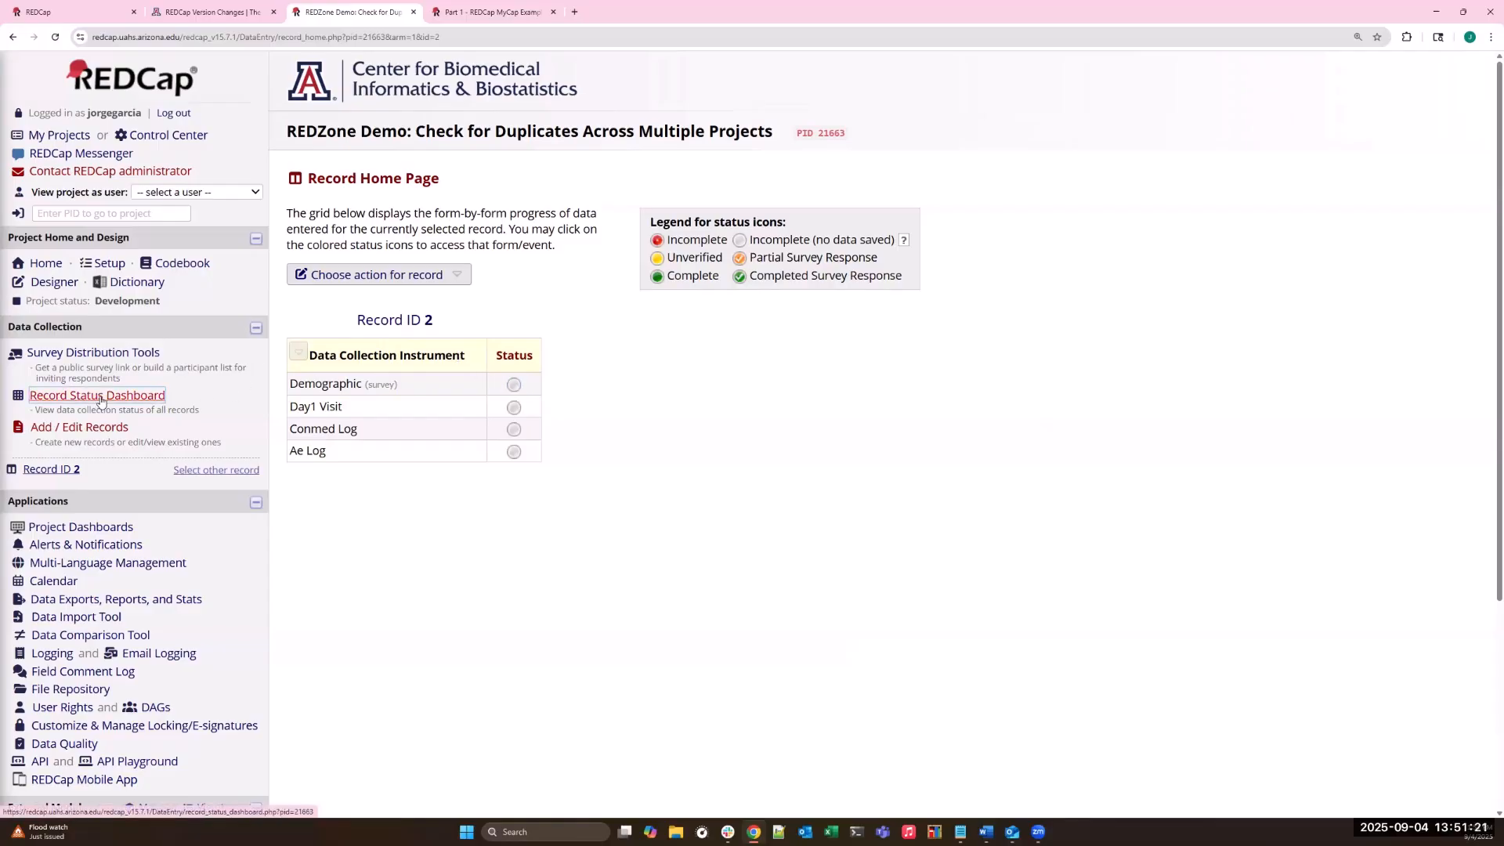
scroll(78, 501, "down", 2)
left_click(54, 594)
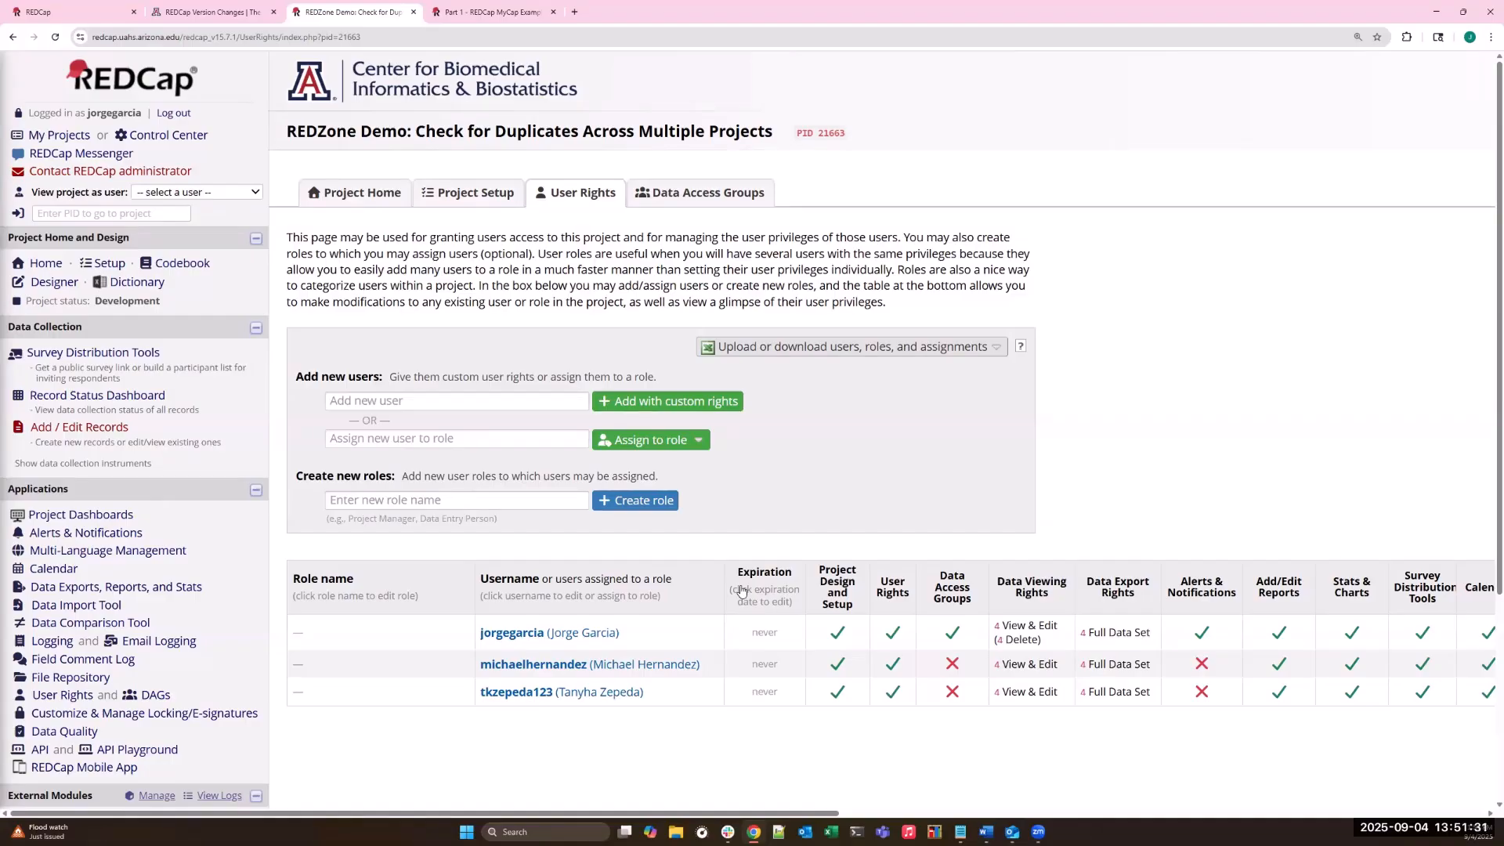
left_click(393, 190)
- Switch to the Part 1 - REDCap MyCap Example Project and open the participant messages inbox in MyCap Participant Management
left_click(502, 12)
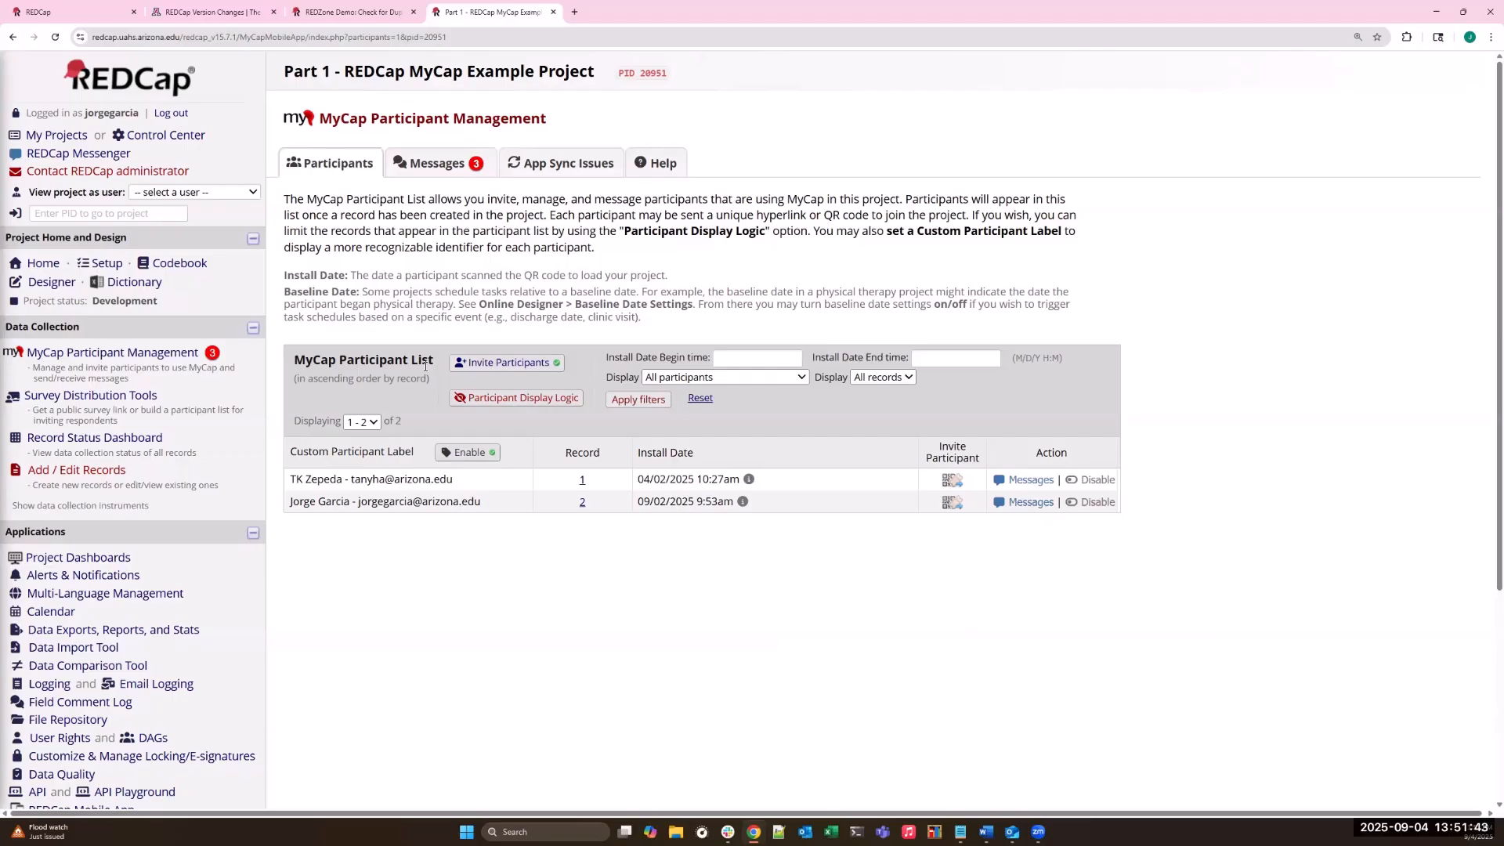
left_click(68, 358)
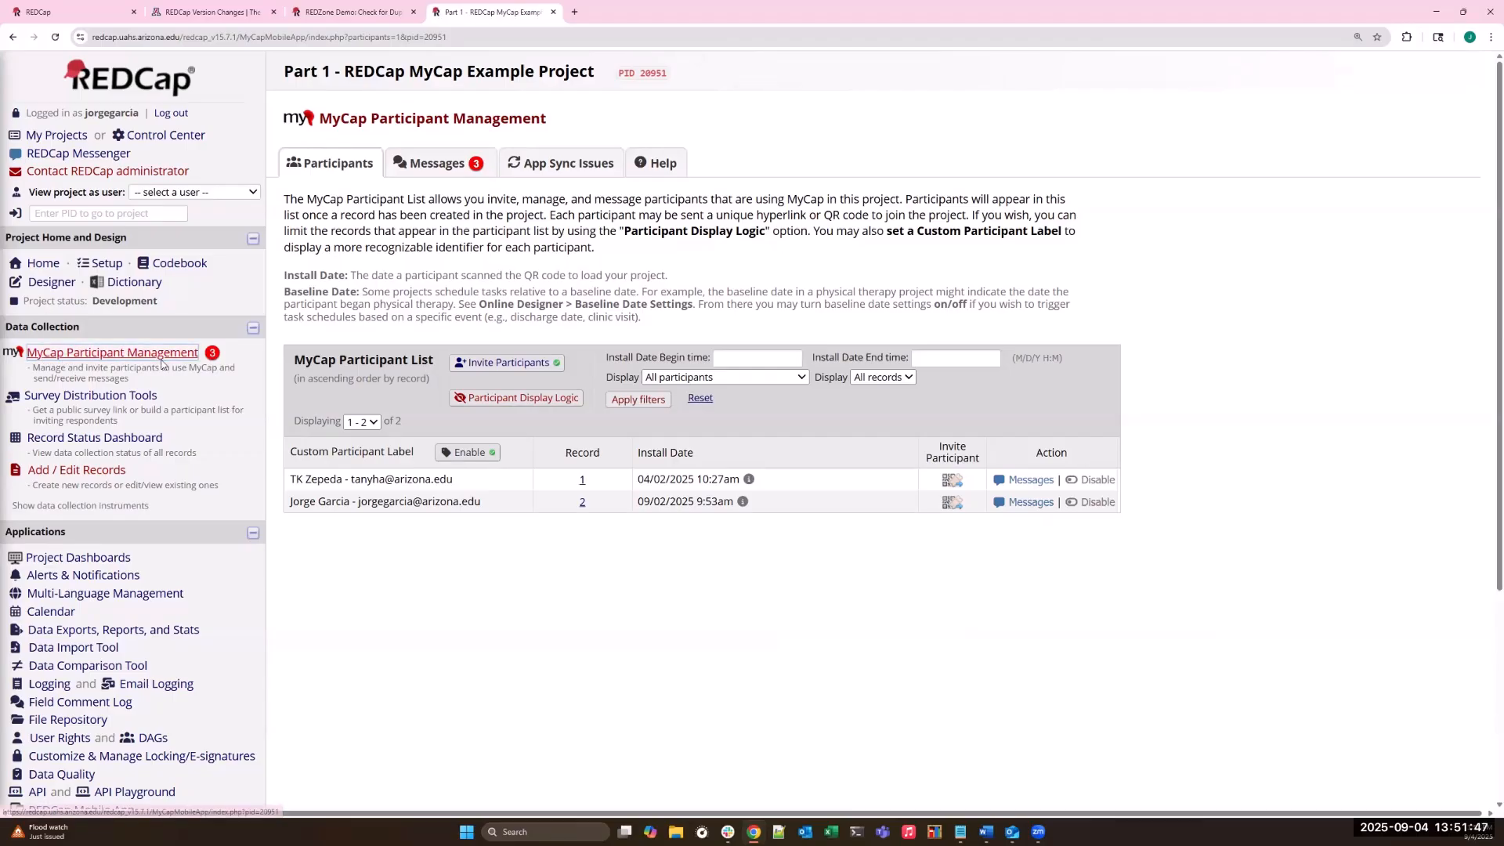
left_click(449, 171)
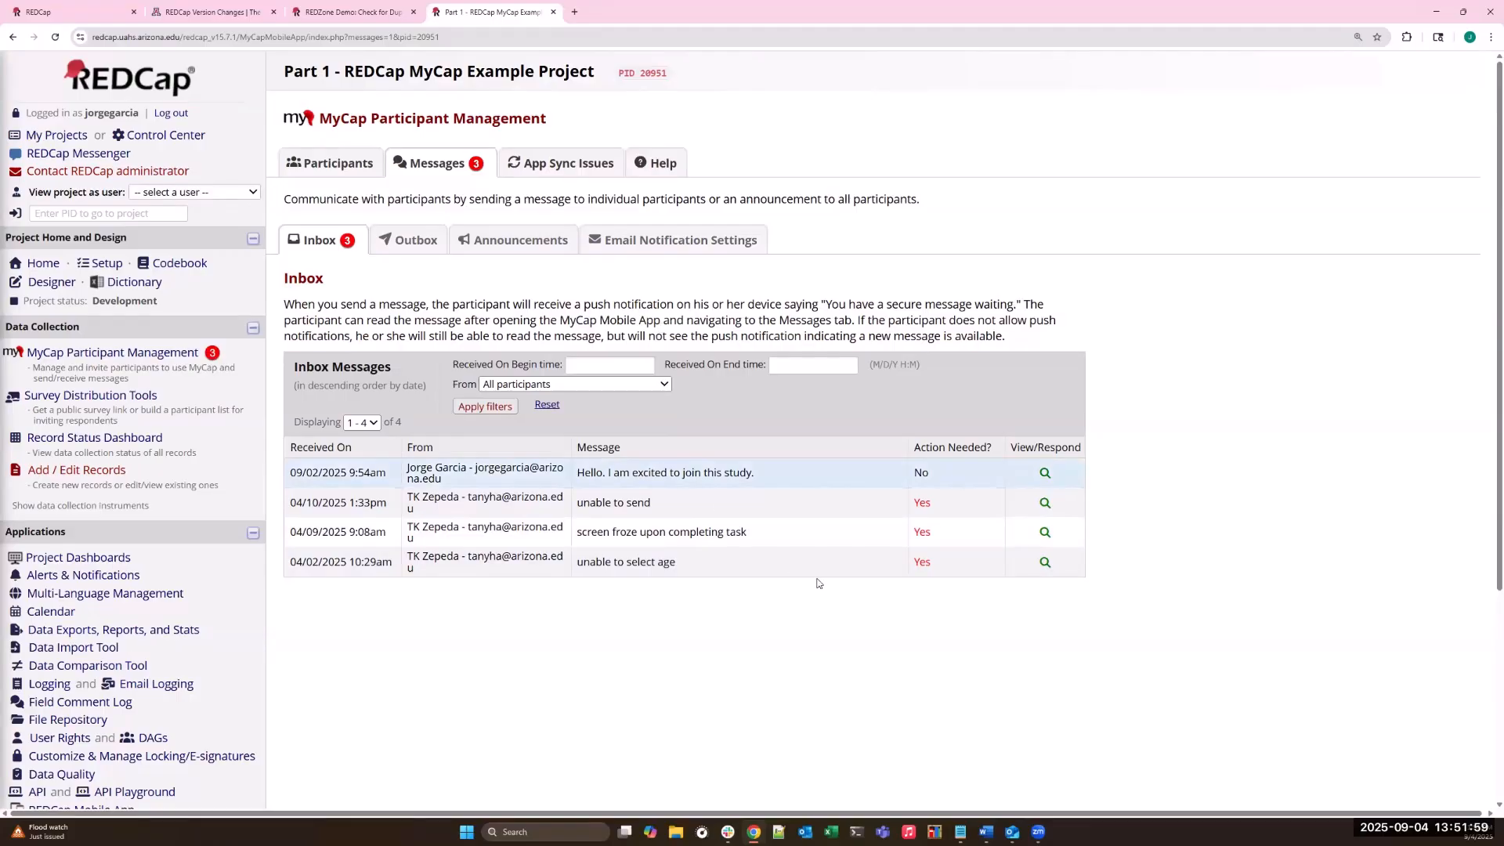
- View the message history for "Hello. I am excited to join this study." and close it without replying
left_click(1045, 472)
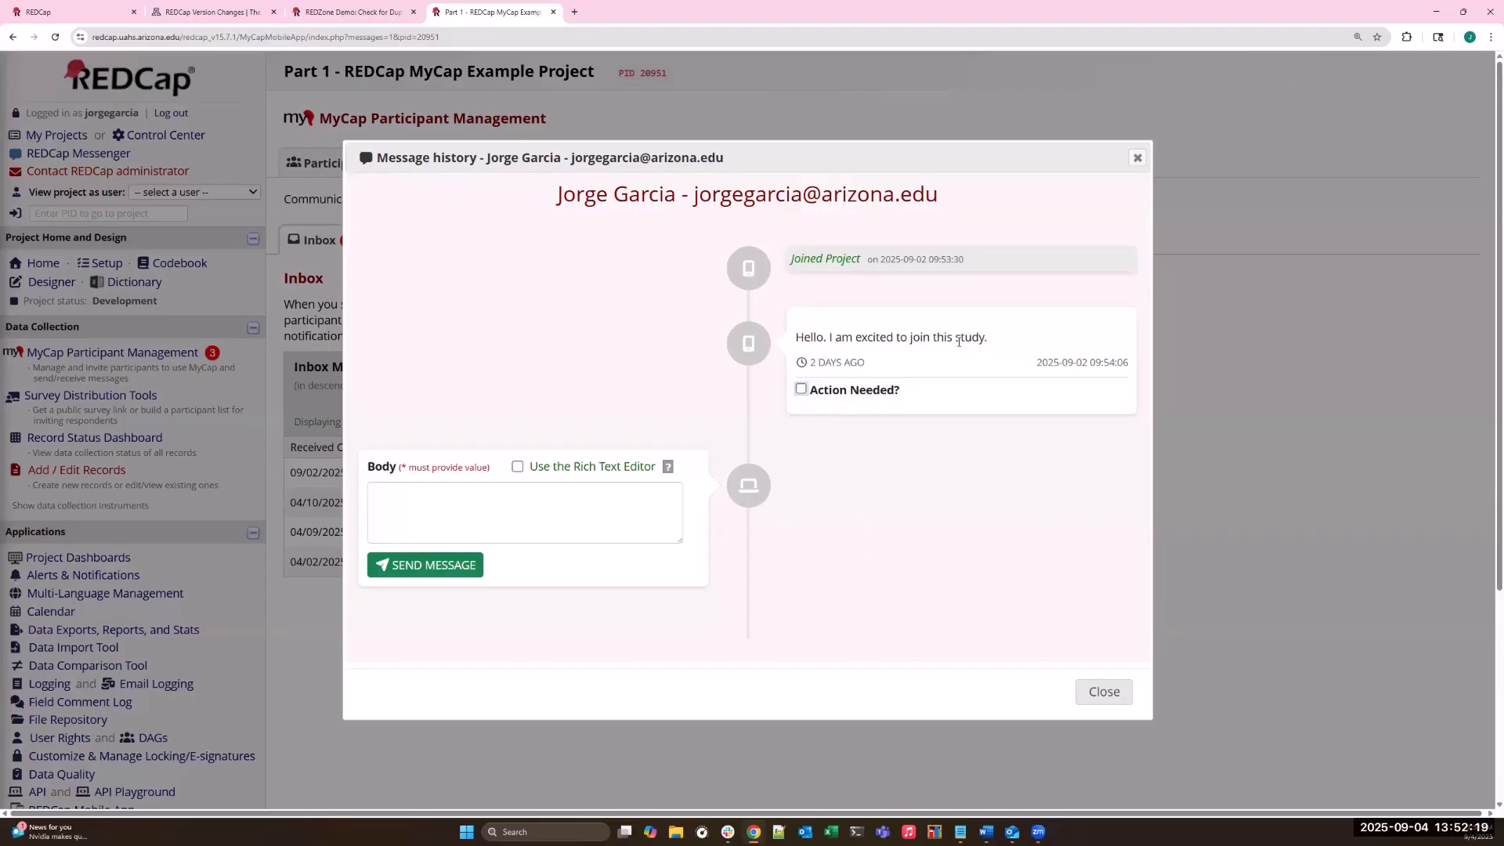
left_click(483, 516)
key("Escape")
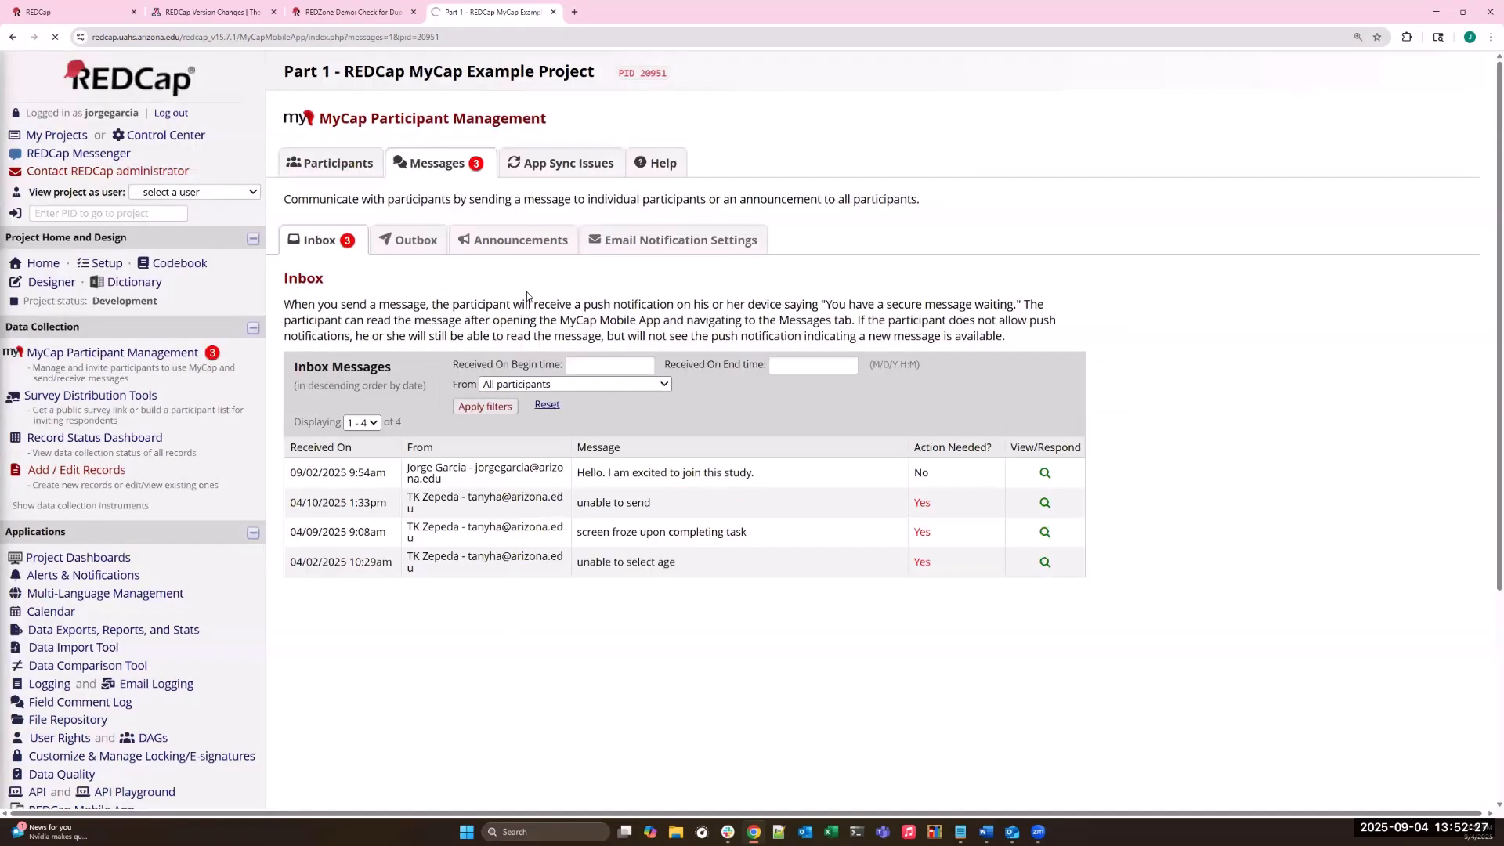
- Review the MyCap email notification recipients and custom email text for participants not assigned to a group, and save the settings
left_click(124, 351)
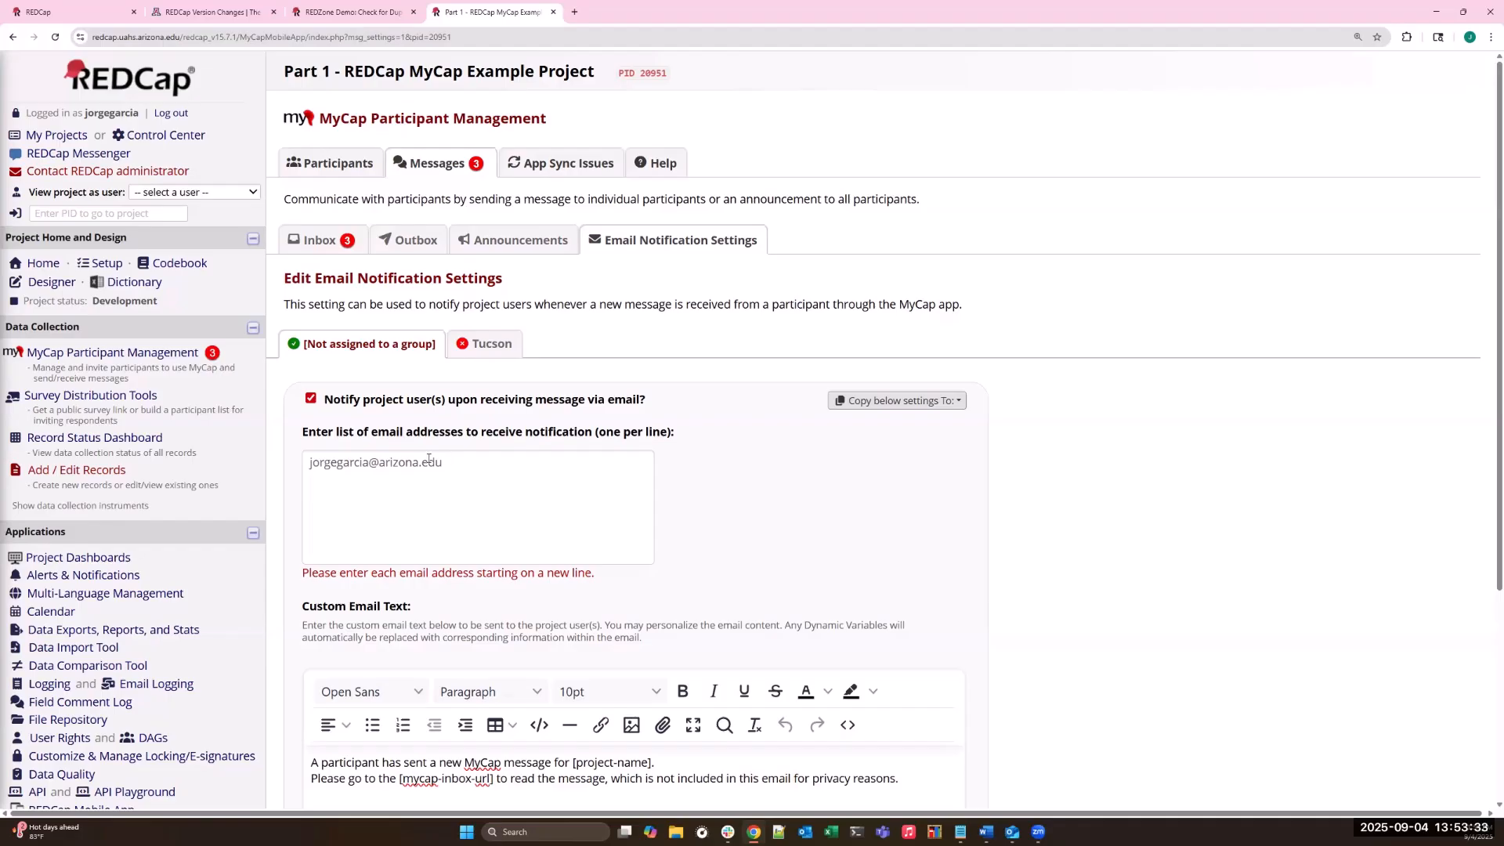
left_click(451, 467)
scroll(452, 519, "down", 2)
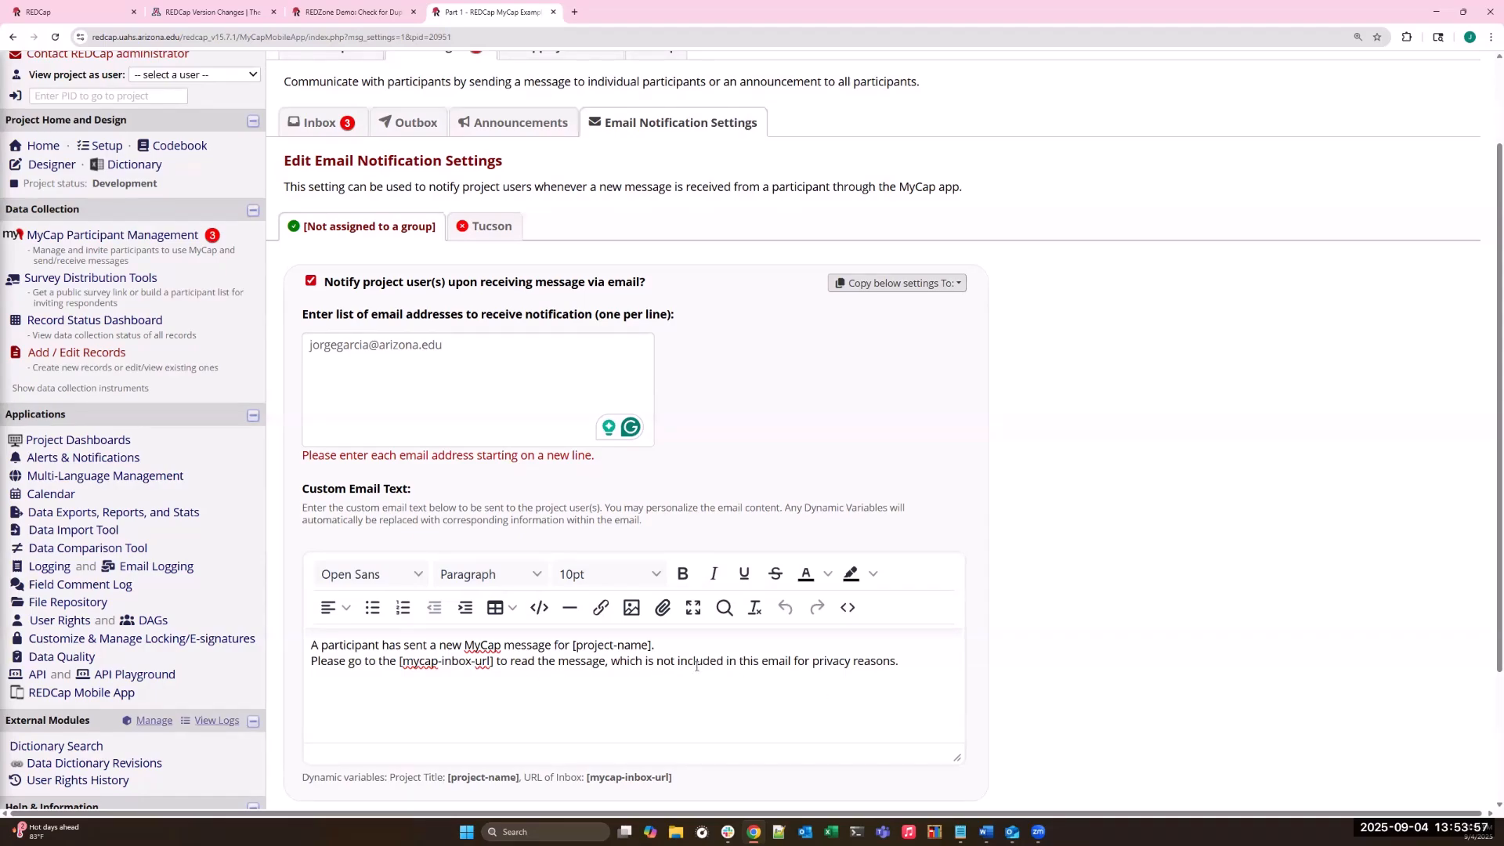
scroll(697, 665, "down", 1)
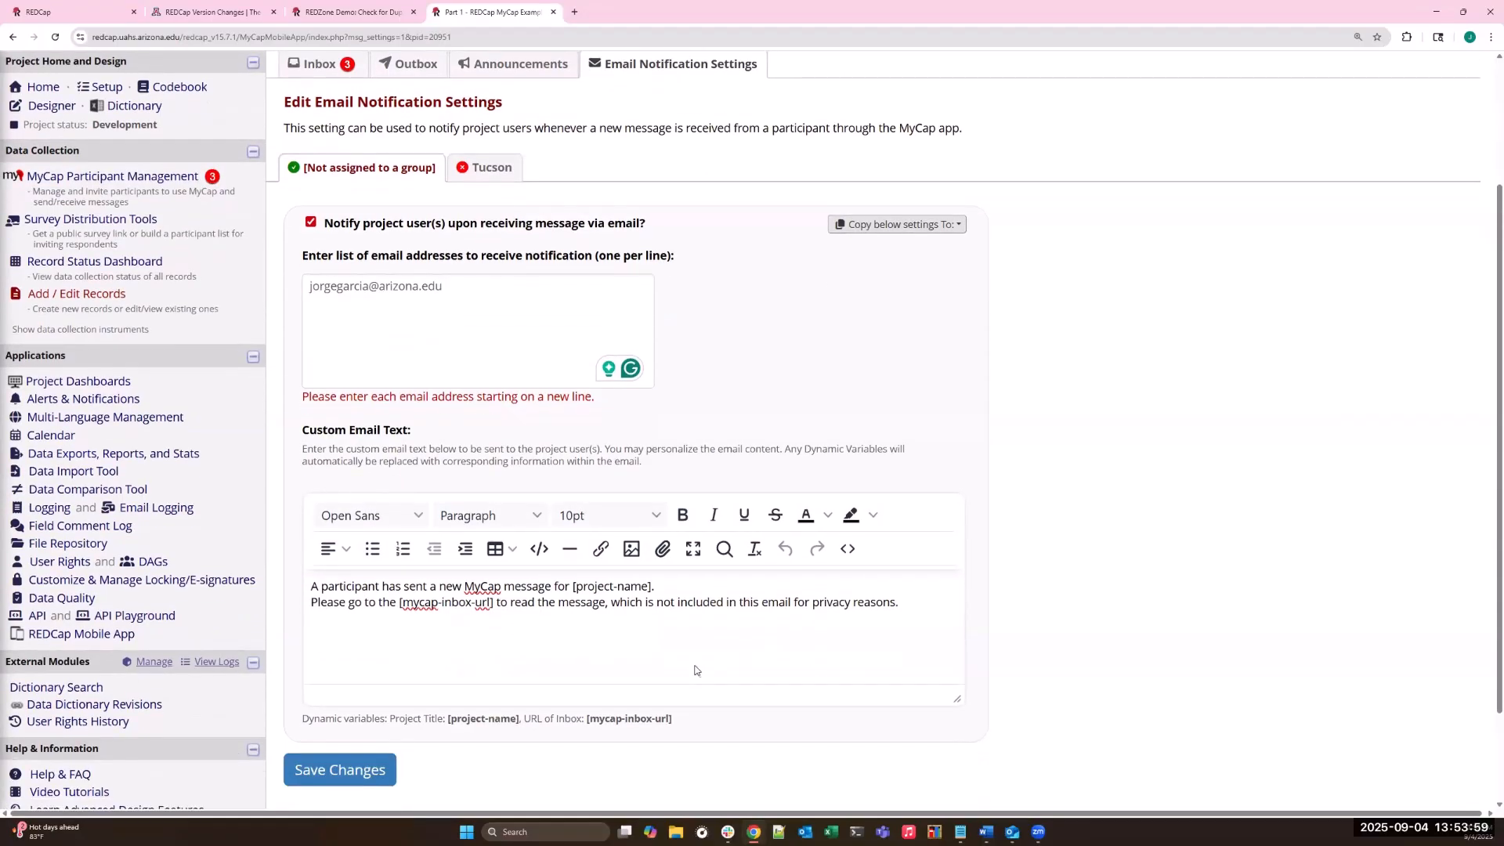
left_click(376, 772)
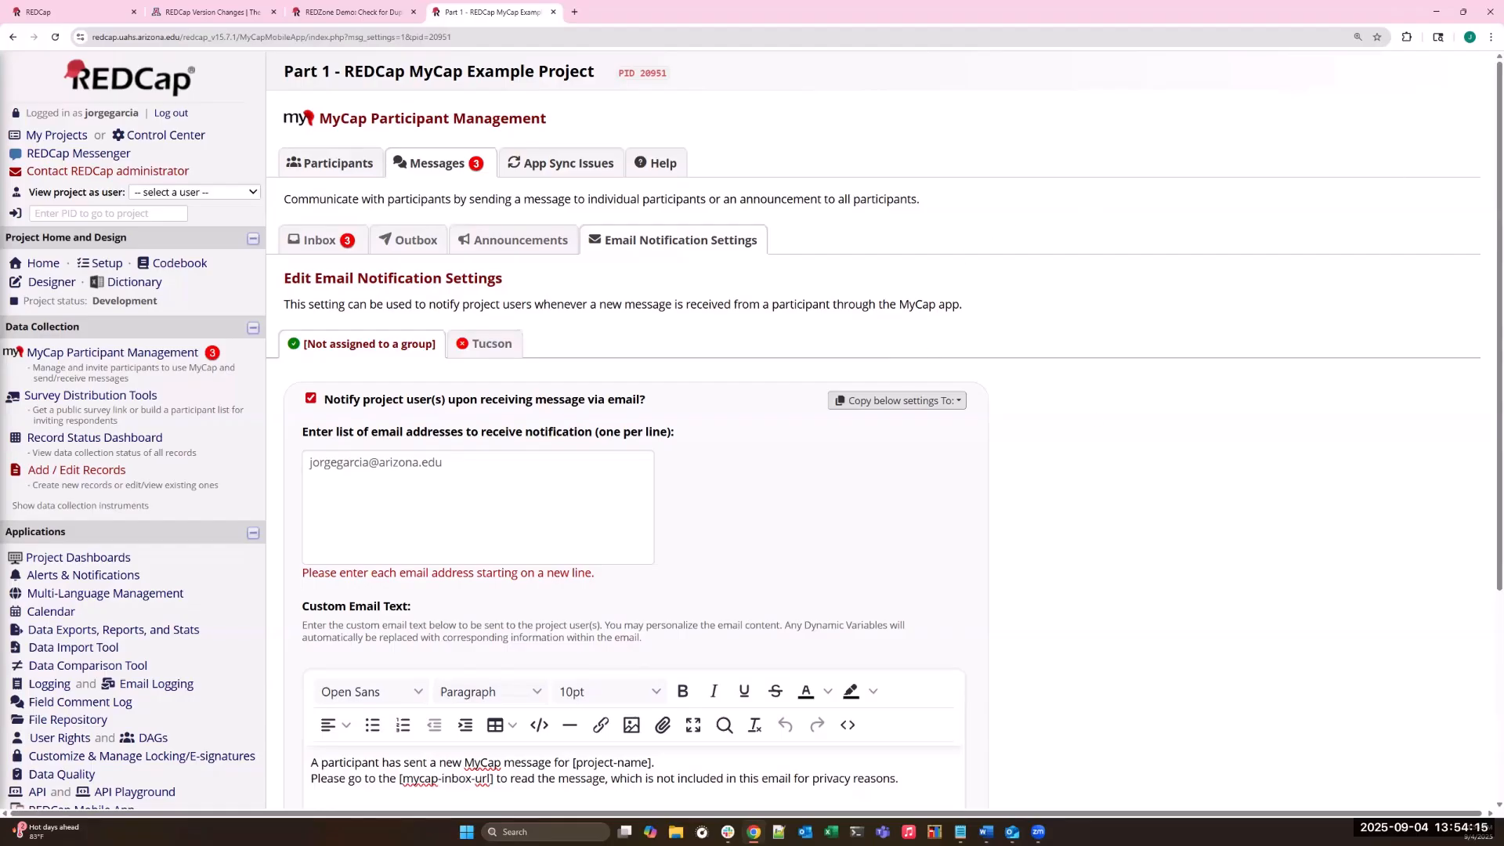
- Switch to Outlook, view the MyCap new-message notification email with its project name, and follow its link to the inbox
left_click(1164, 334)
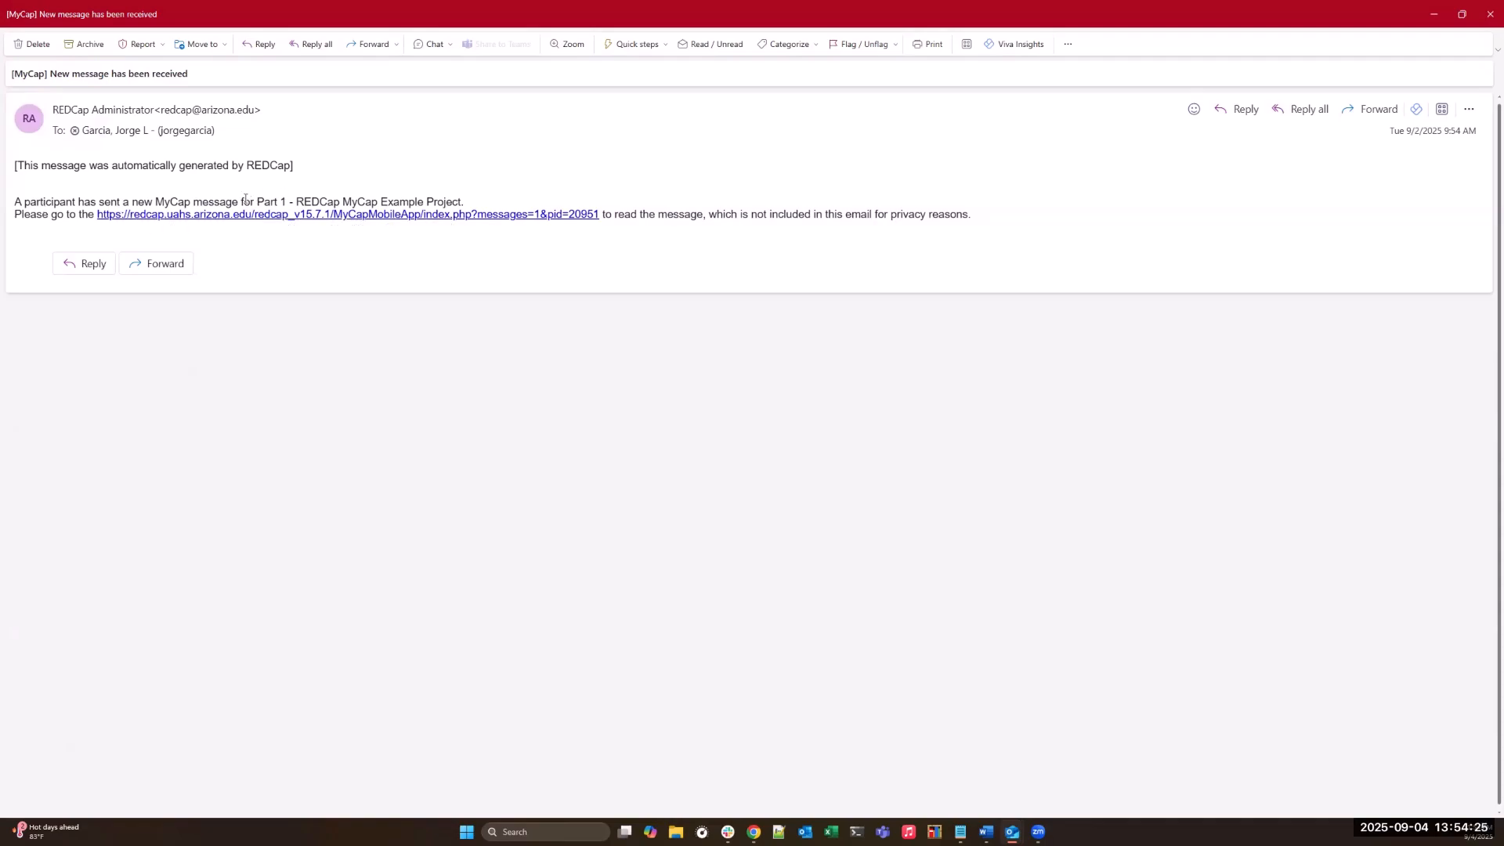
left_click_drag(258, 201, 465, 202)
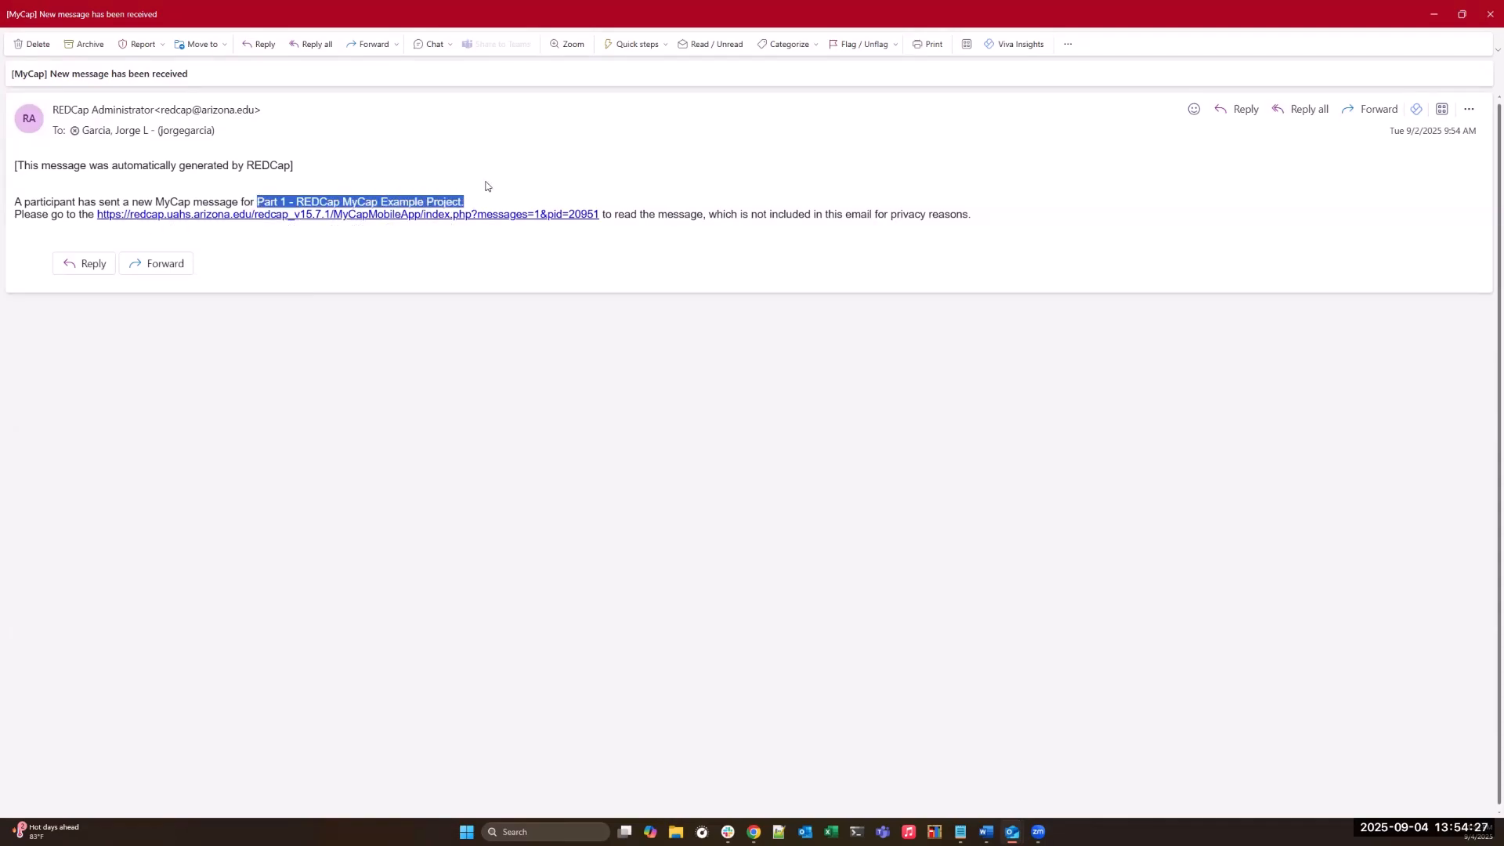
left_click(439, 186)
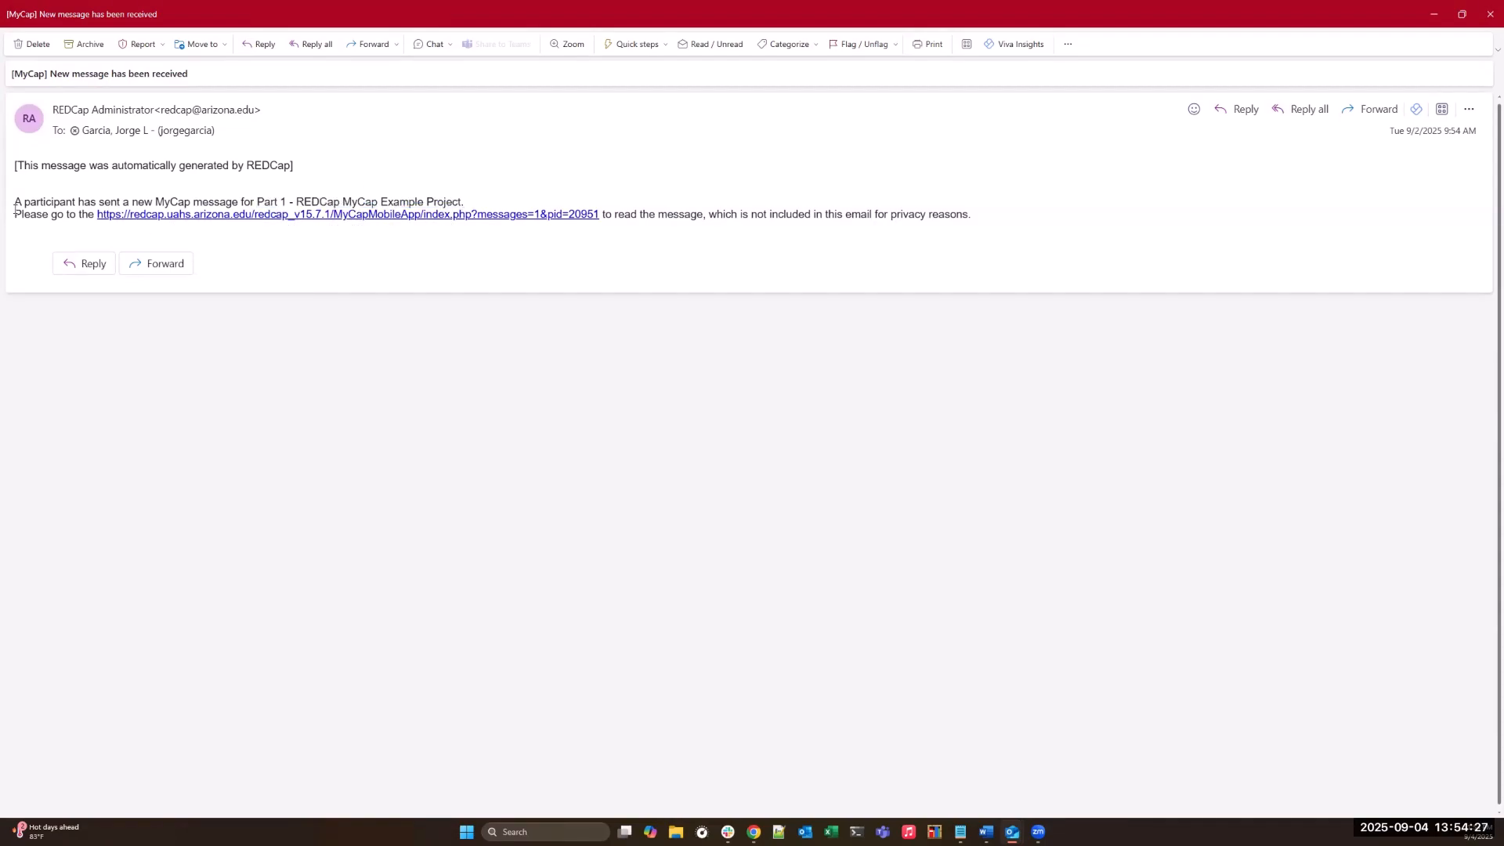
left_click(158, 216)
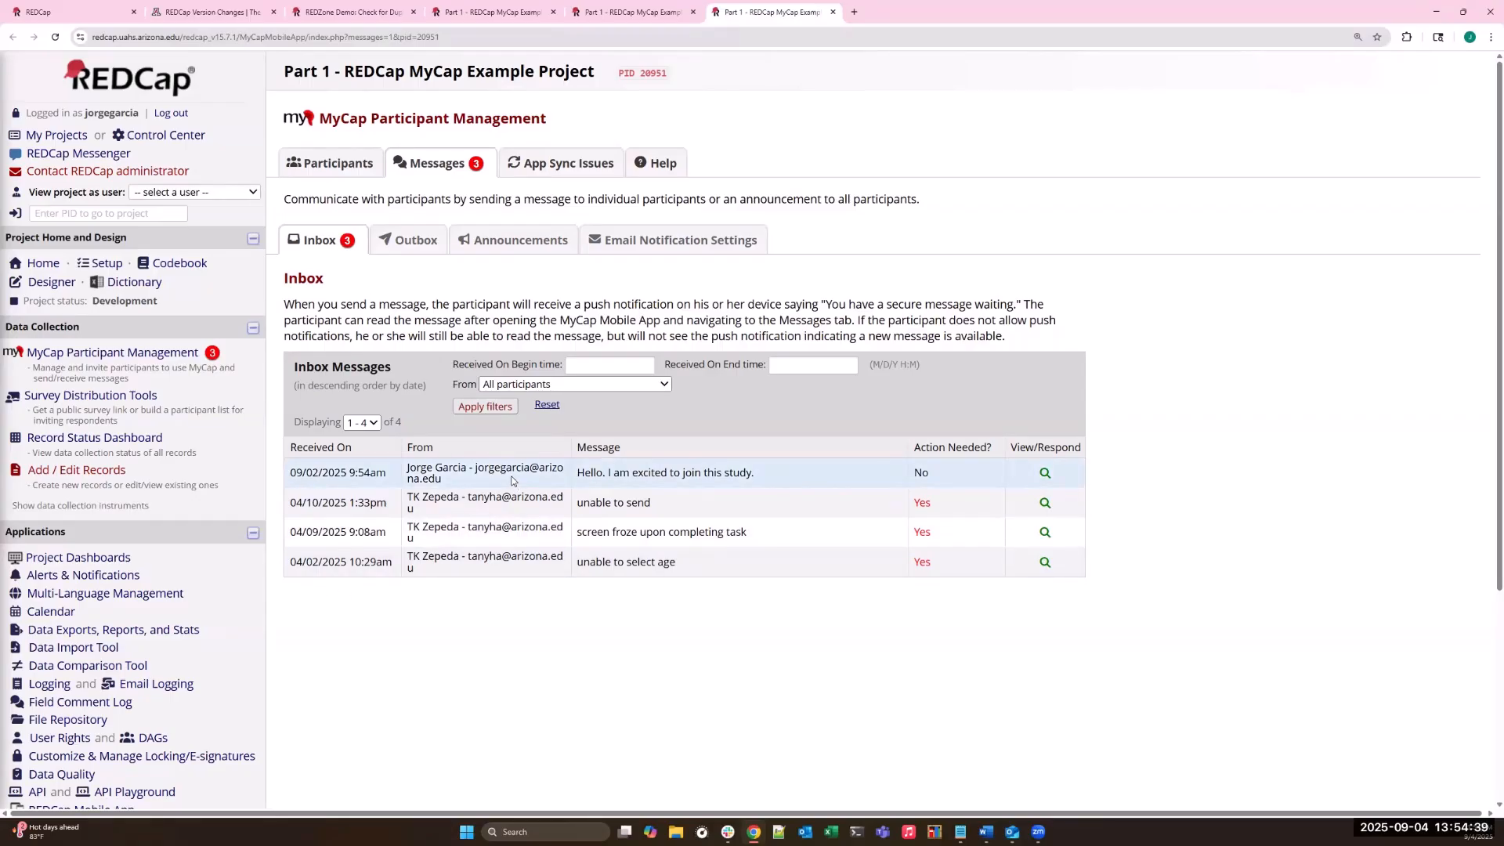
- Open the newest inbox message's history, toggle Action Needed on and off again, and close the history
left_click(1044, 473)
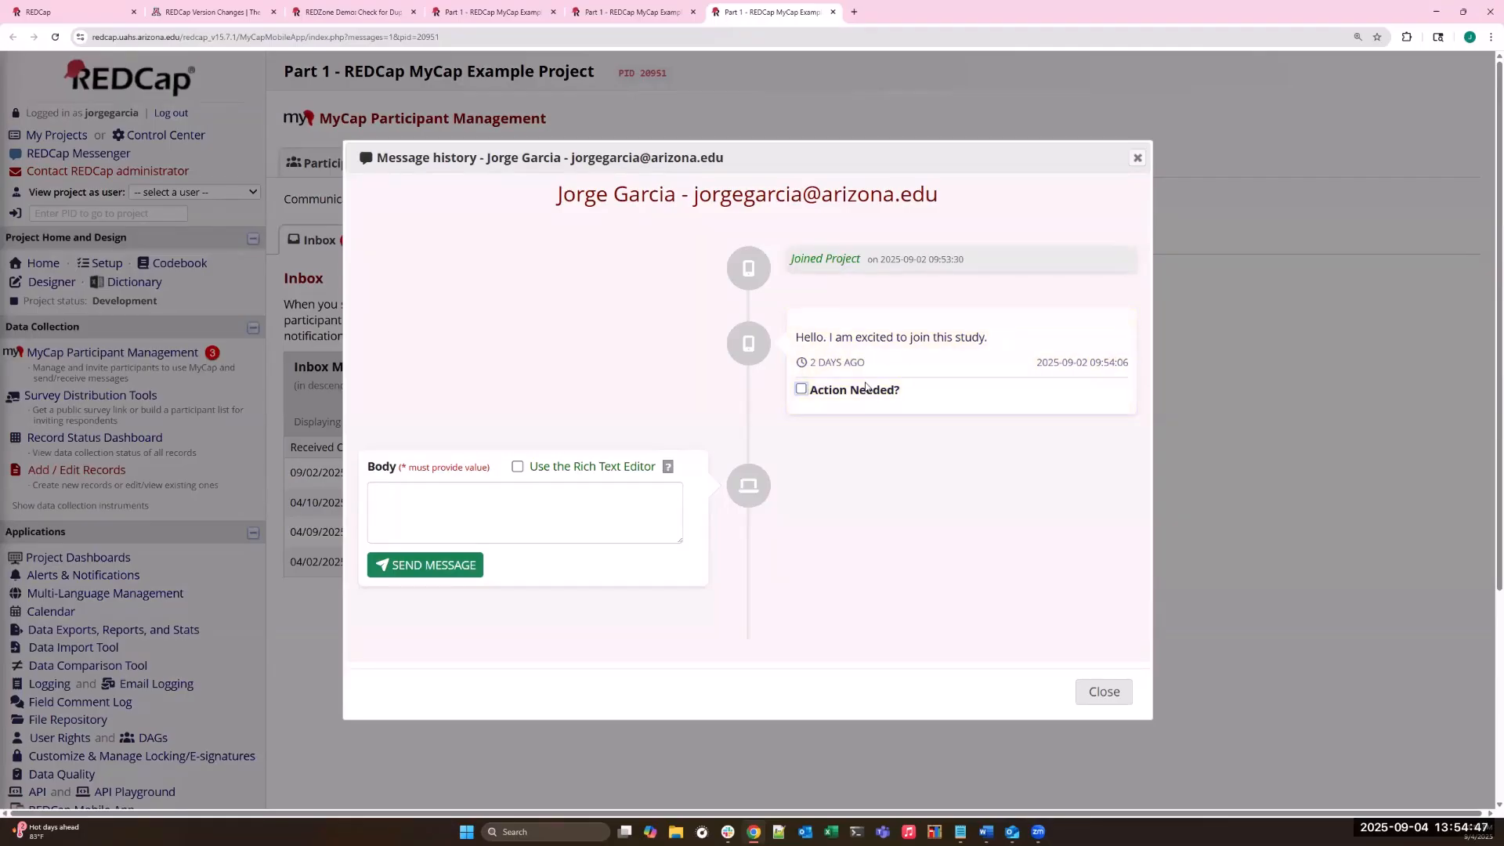
left_click(801, 389)
left_click(801, 389)
left_click(1137, 159)
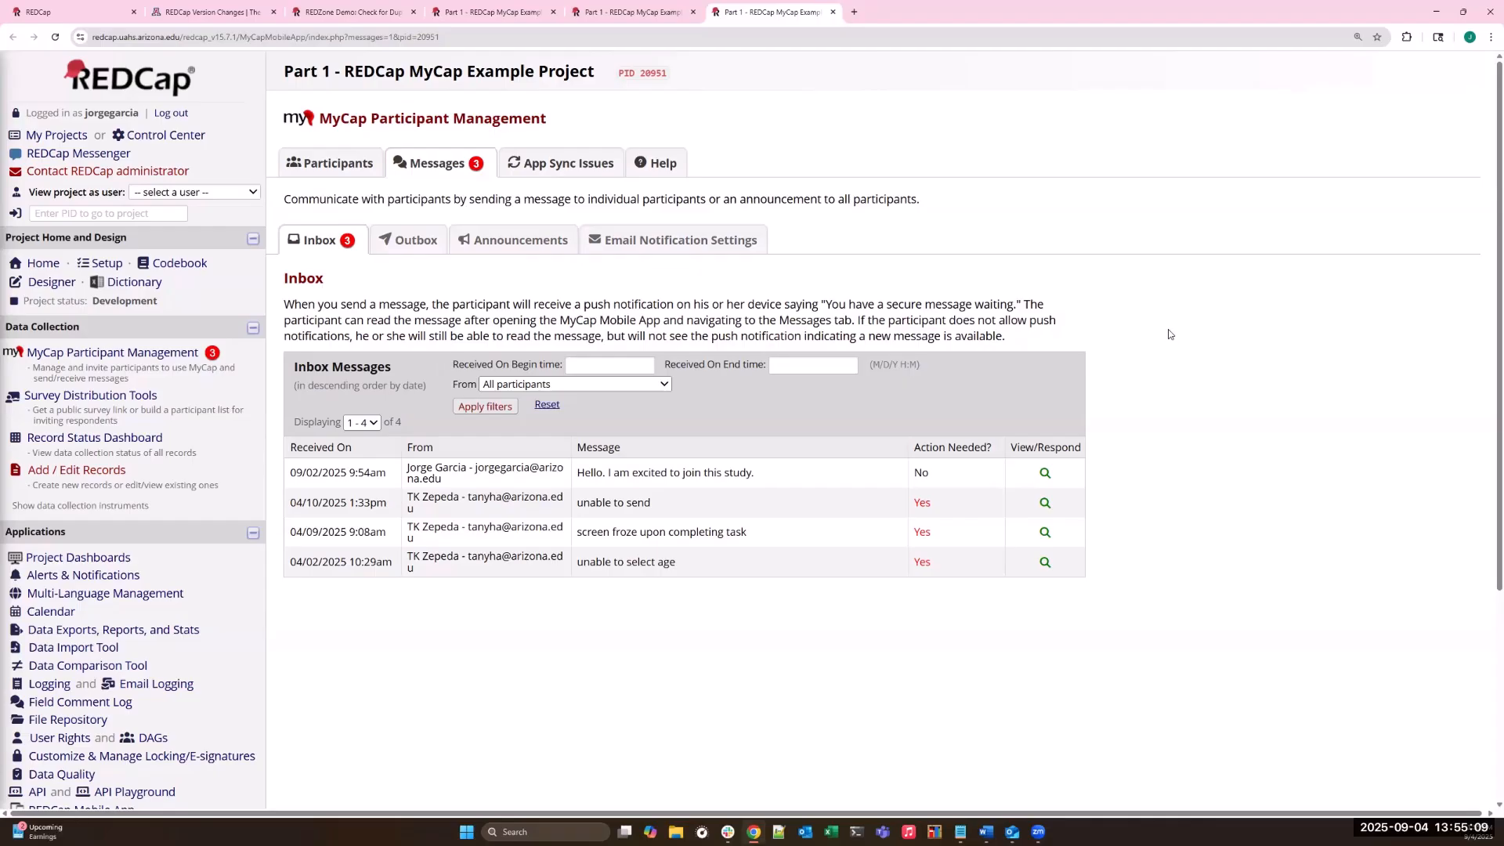
- View the Tucson group's email notification settings and open the project's Data Access Groups
left_click(675, 253)
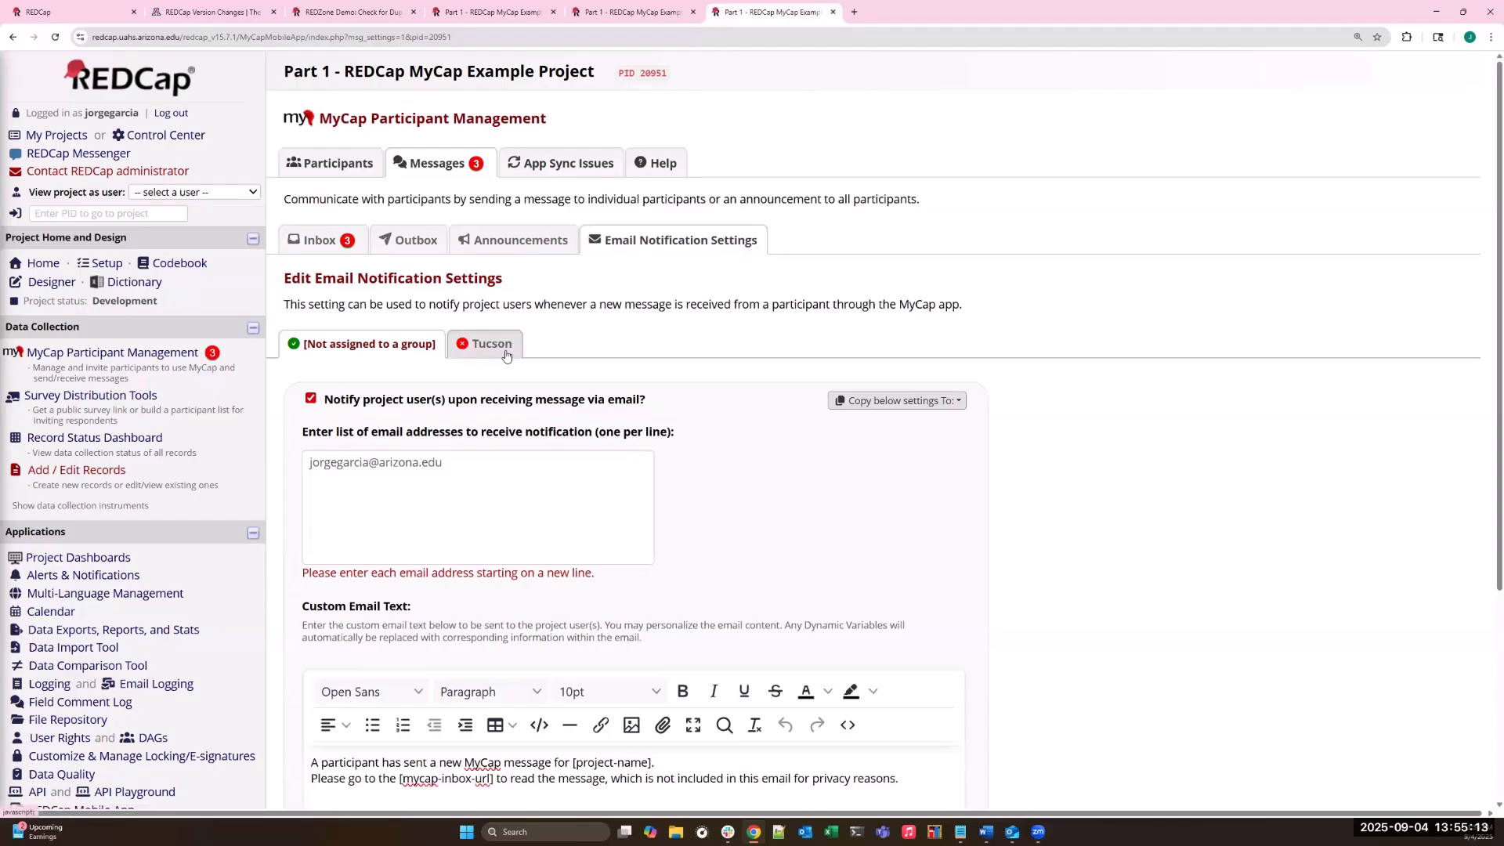
left_click(459, 349)
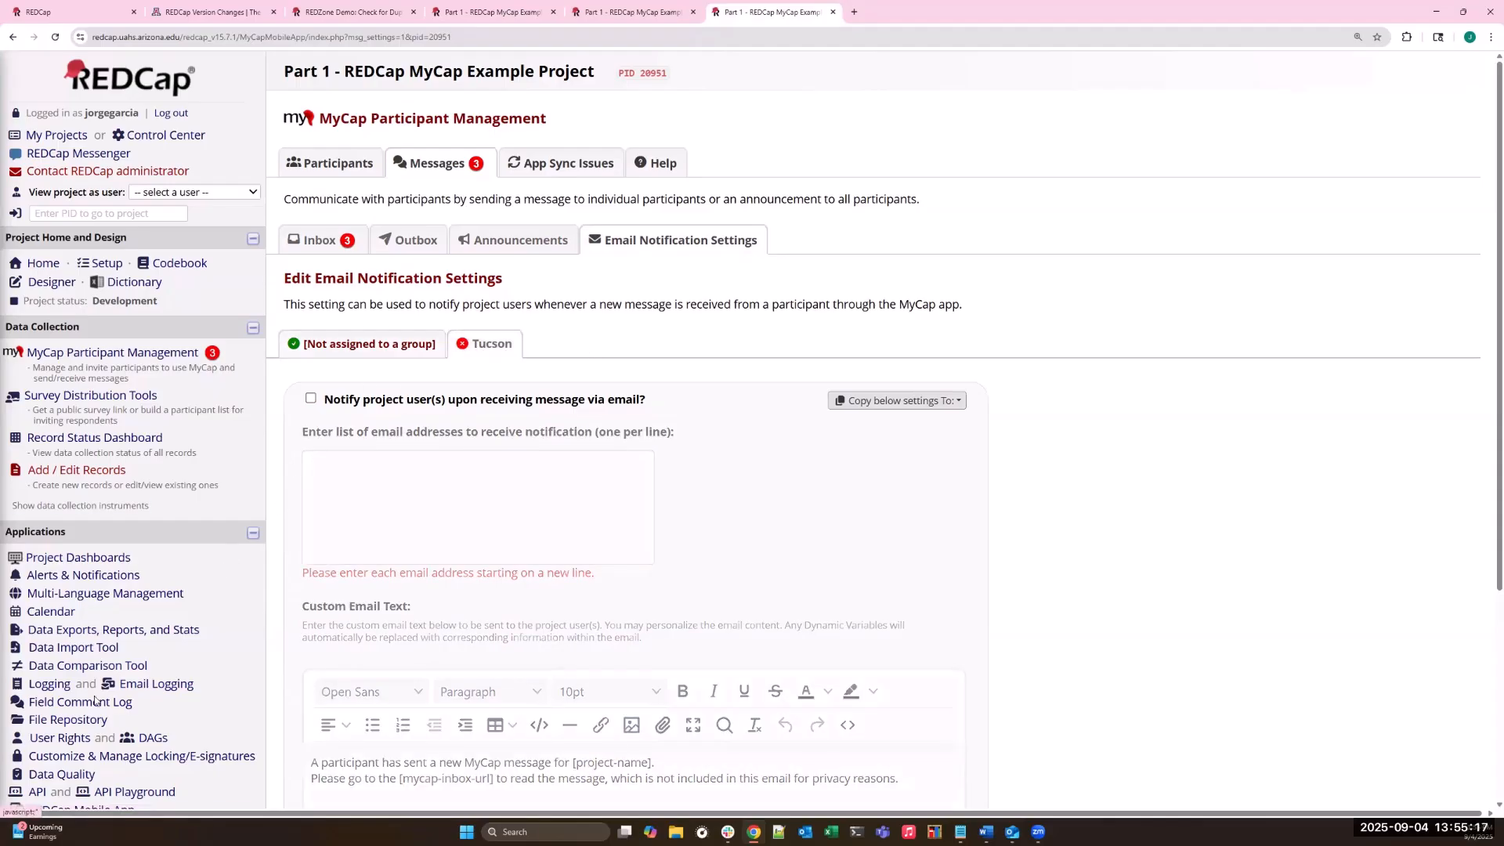
left_click(153, 738)
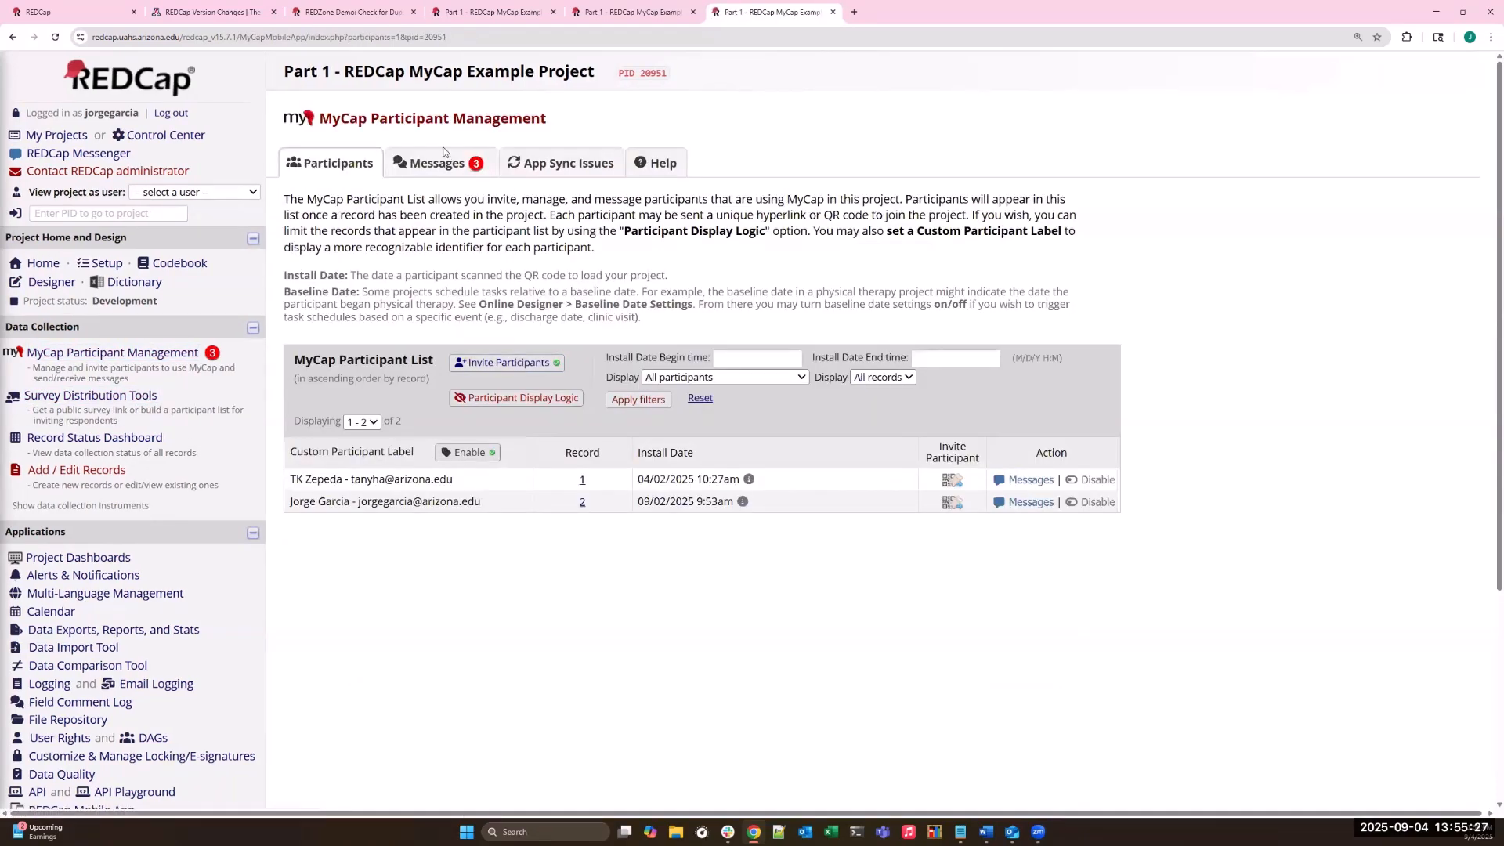
- Enable email notification of project users upon receiving a message for the Tucson group, and review its recipient list and custom email text
left_click(447, 168)
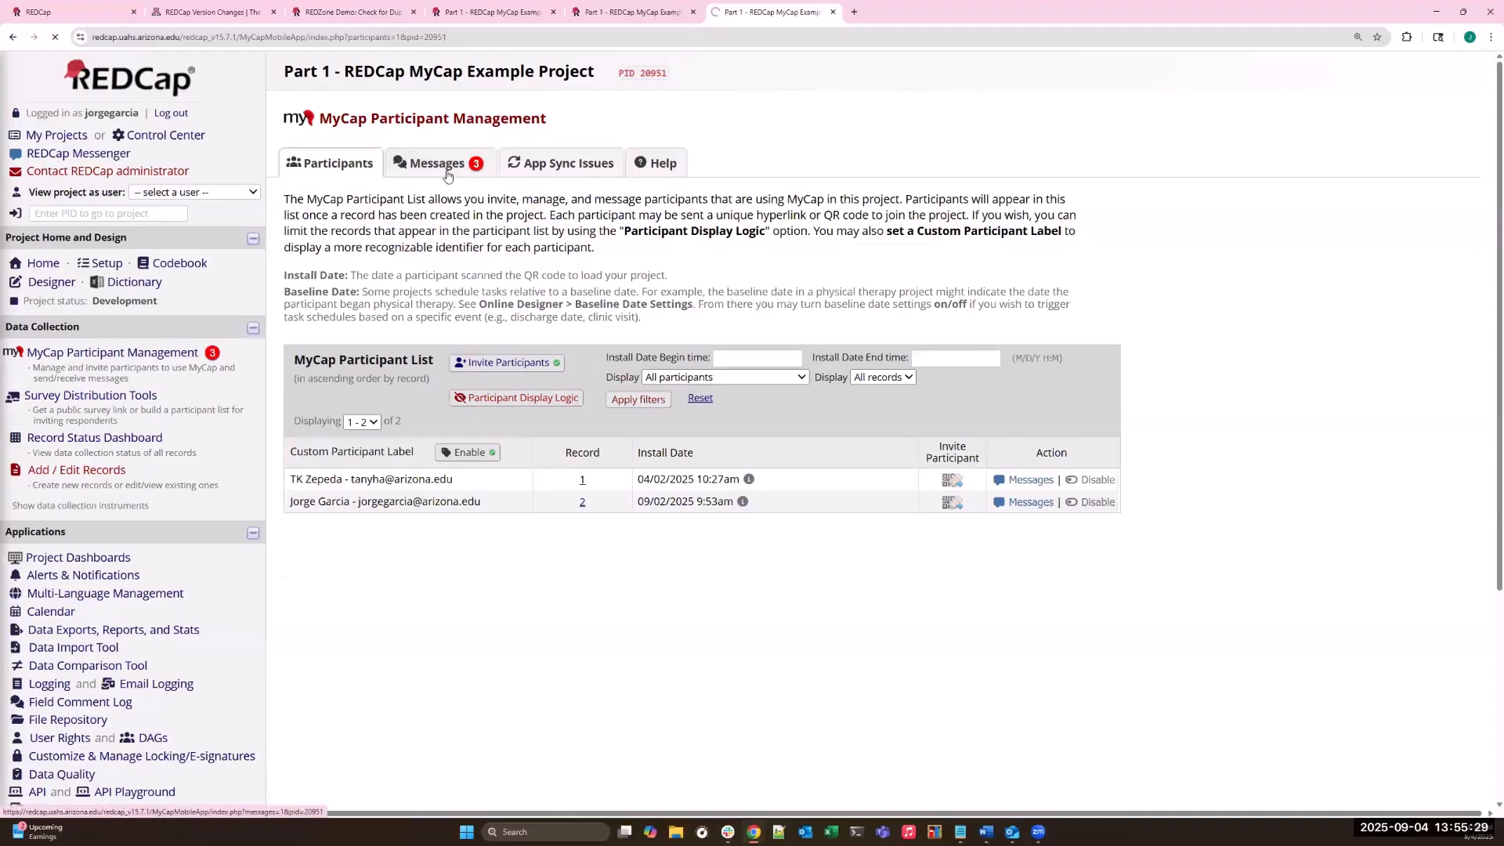
left_click(634, 251)
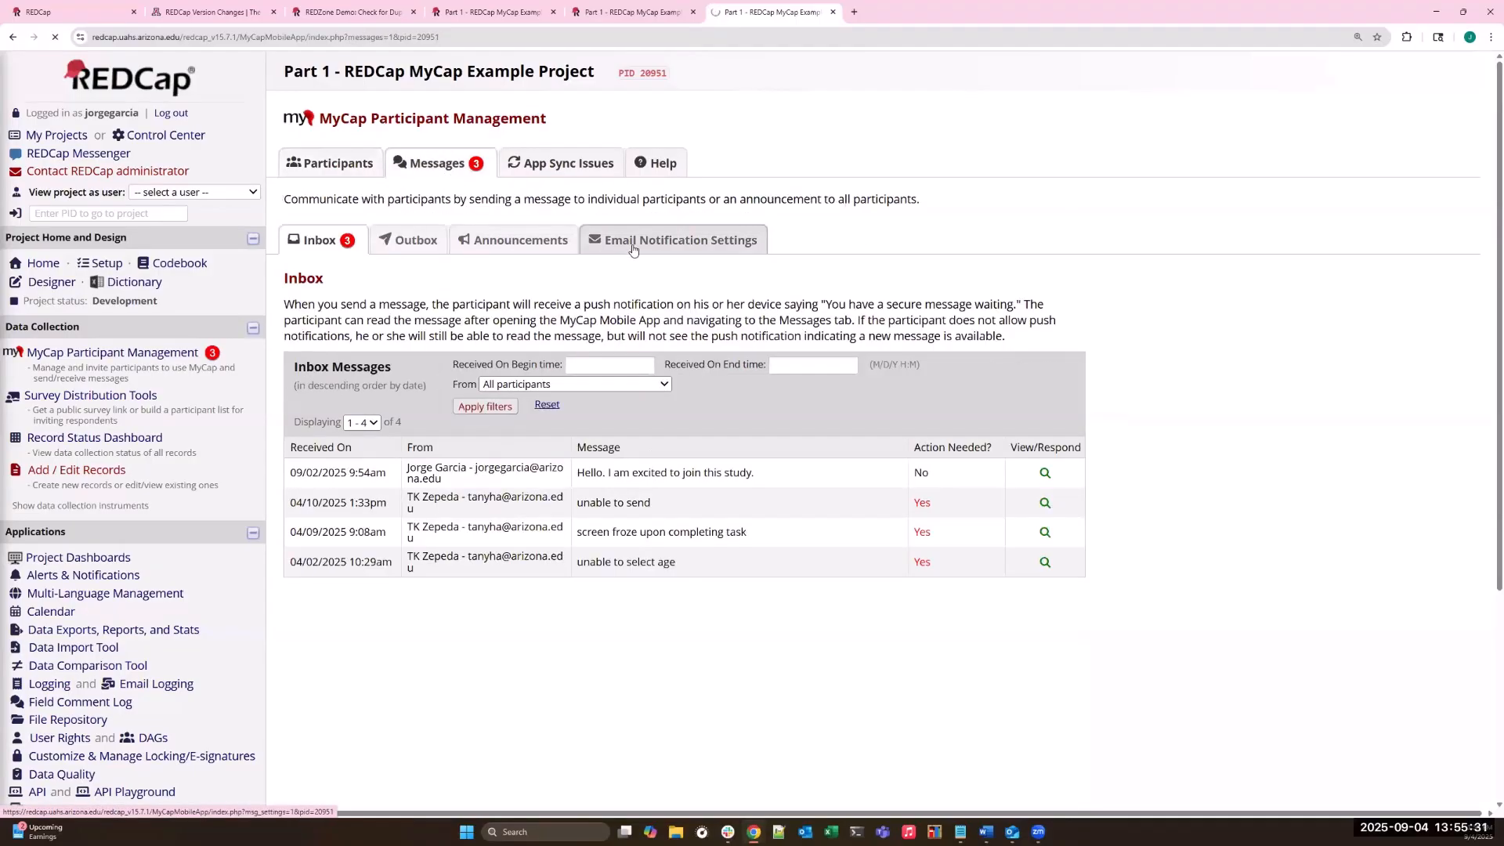
left_click(504, 350)
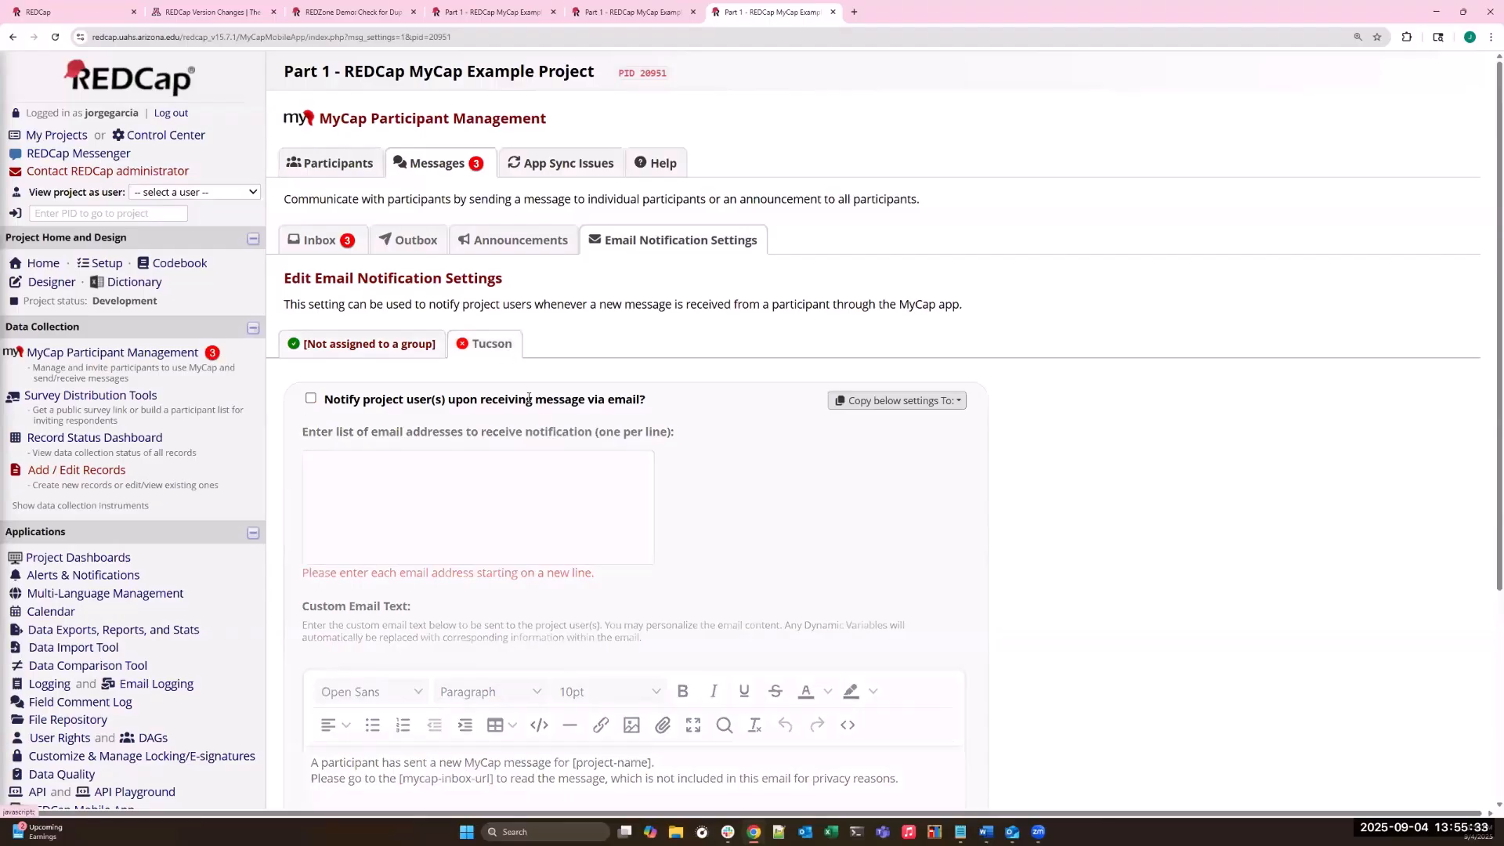
left_click(311, 400)
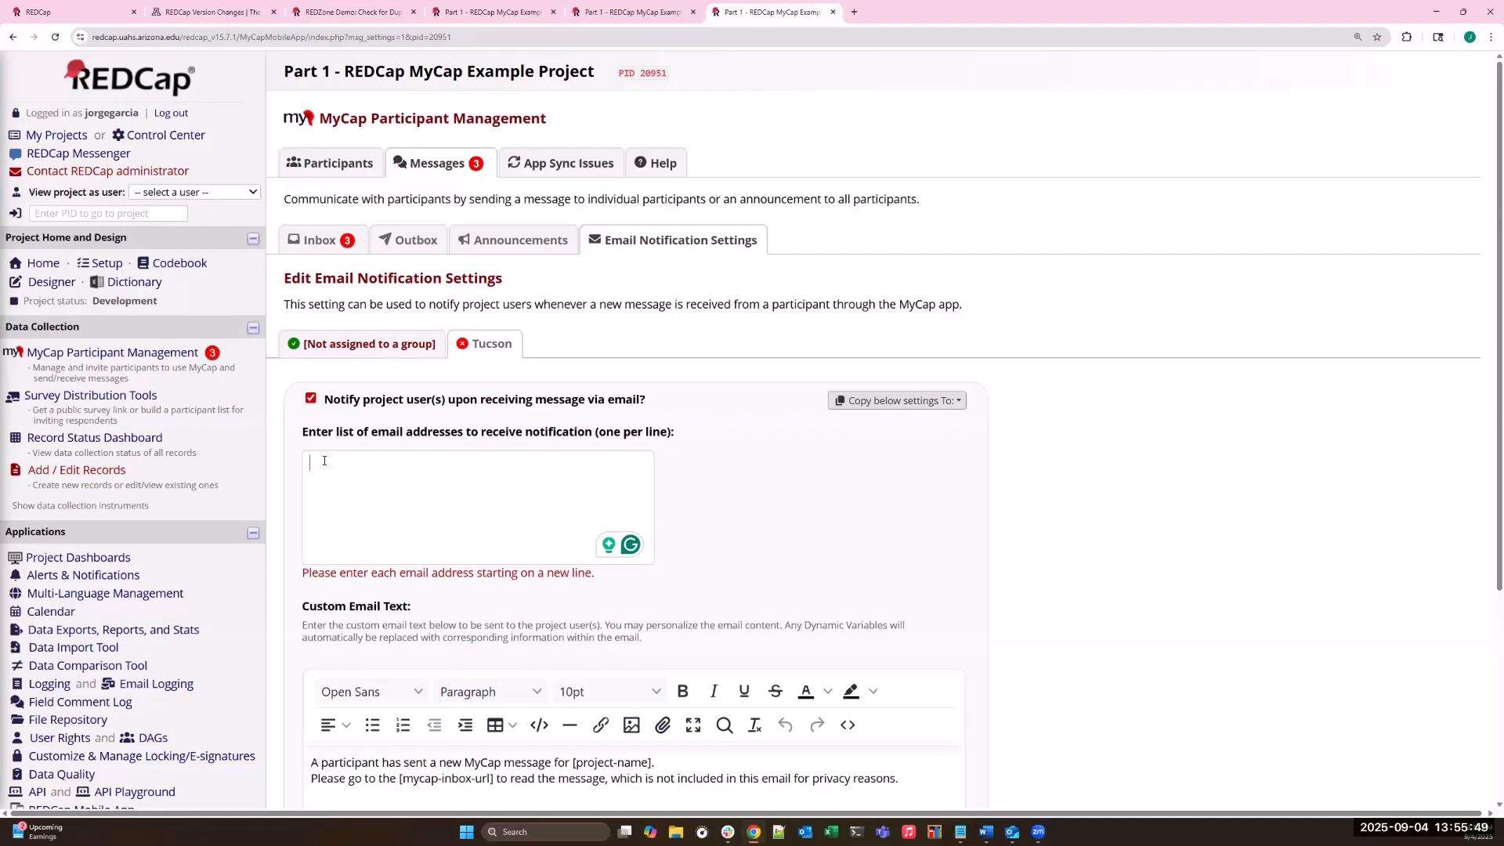
scroll(364, 480, "down", 2)
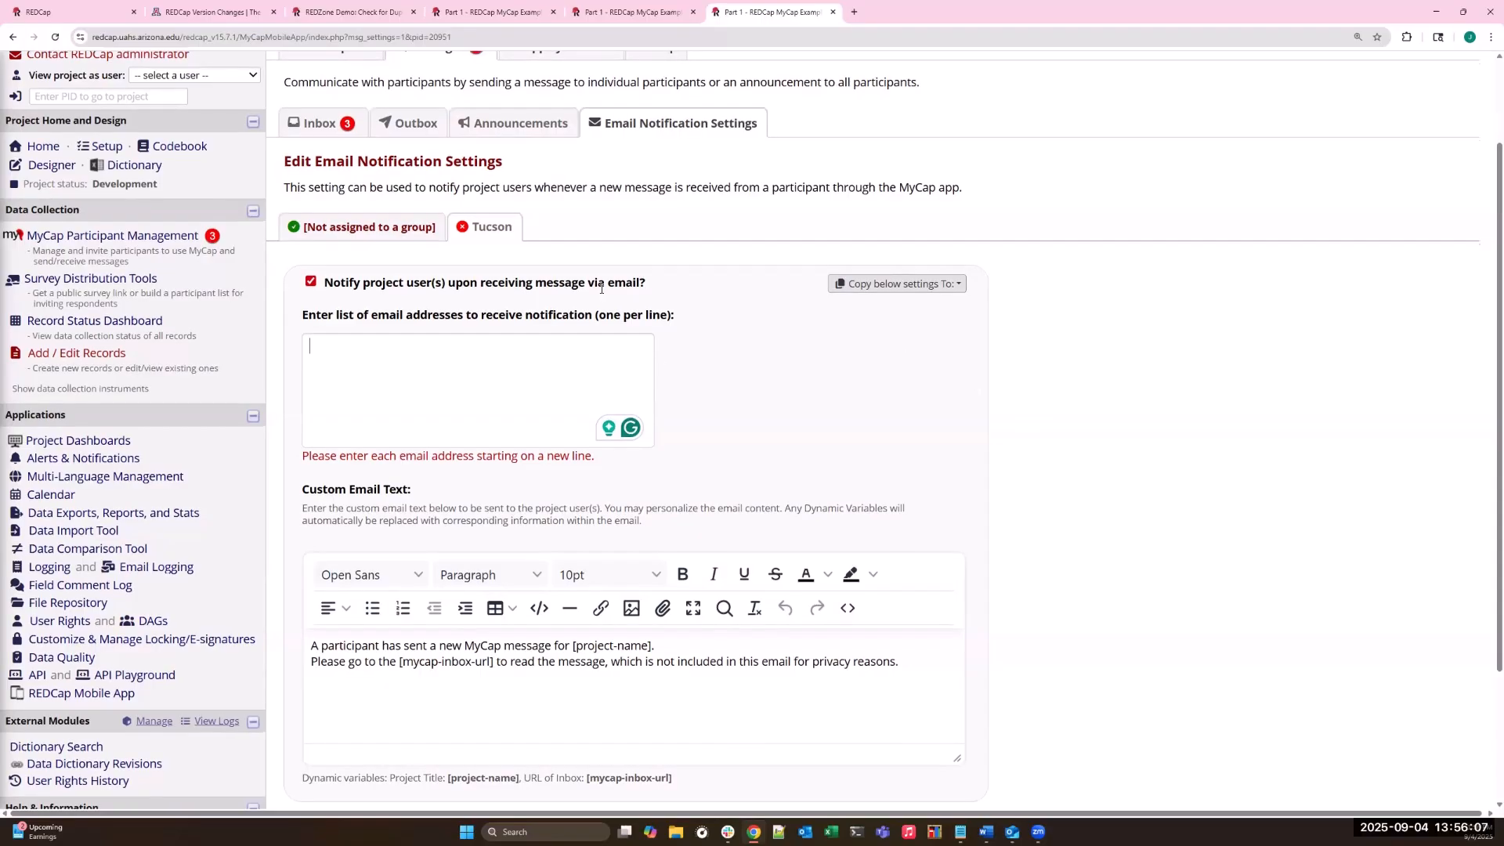
scroll(601, 288, "up", 1)
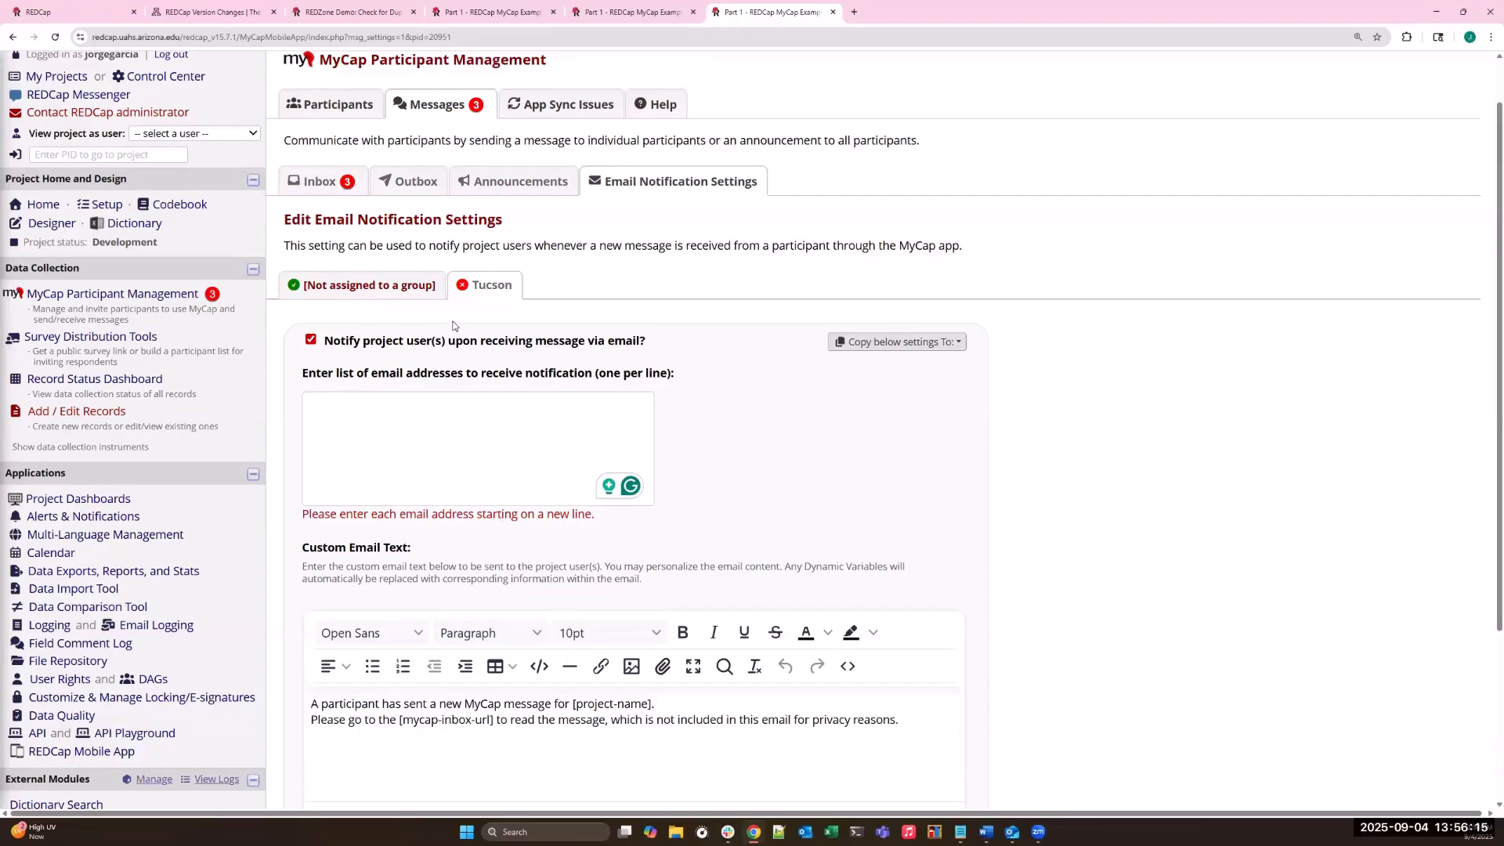
scroll(312, 106, "up", 1)
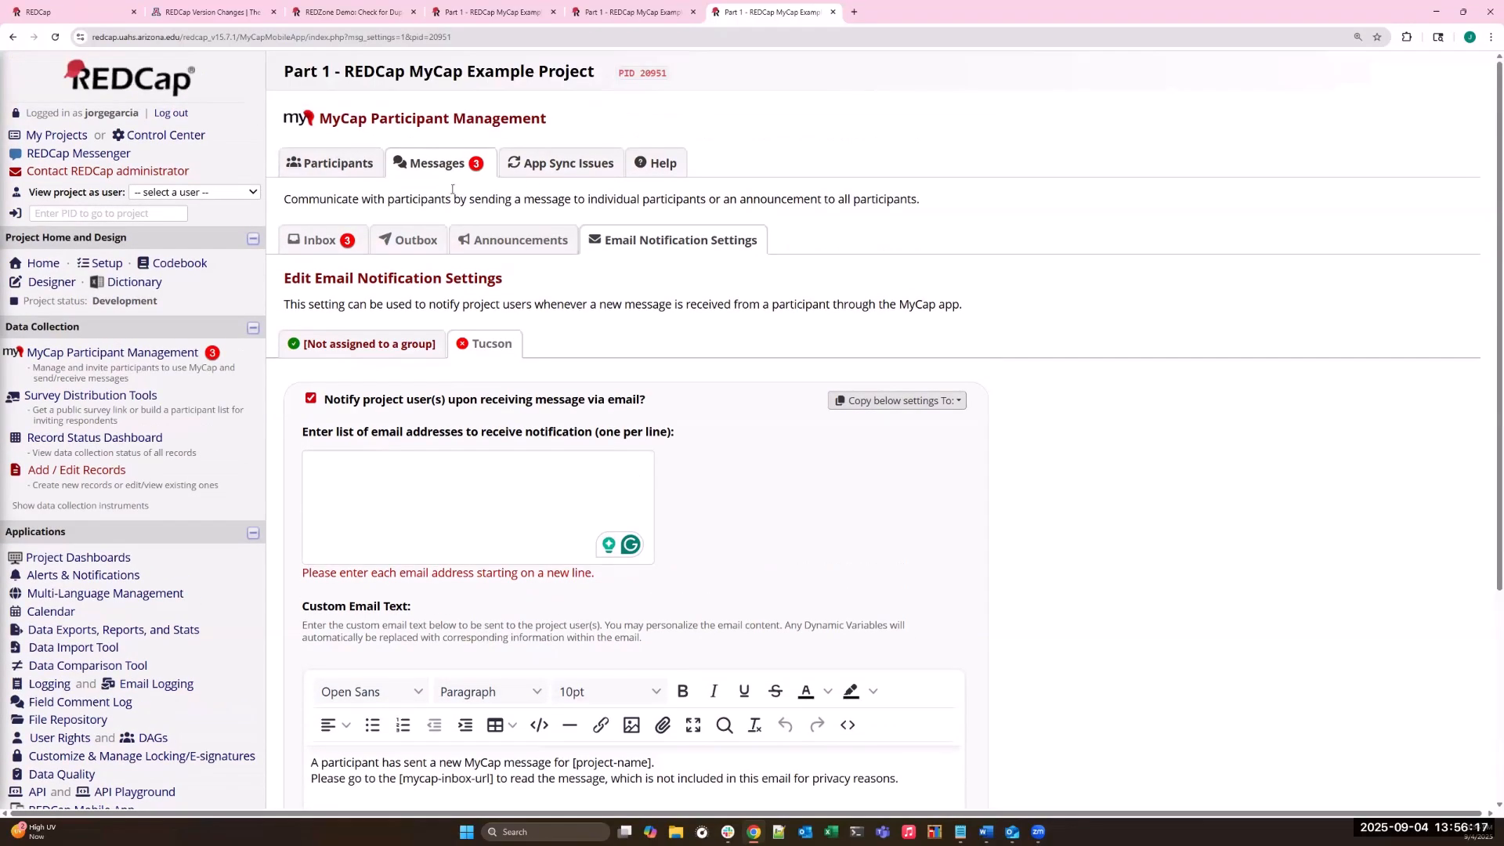